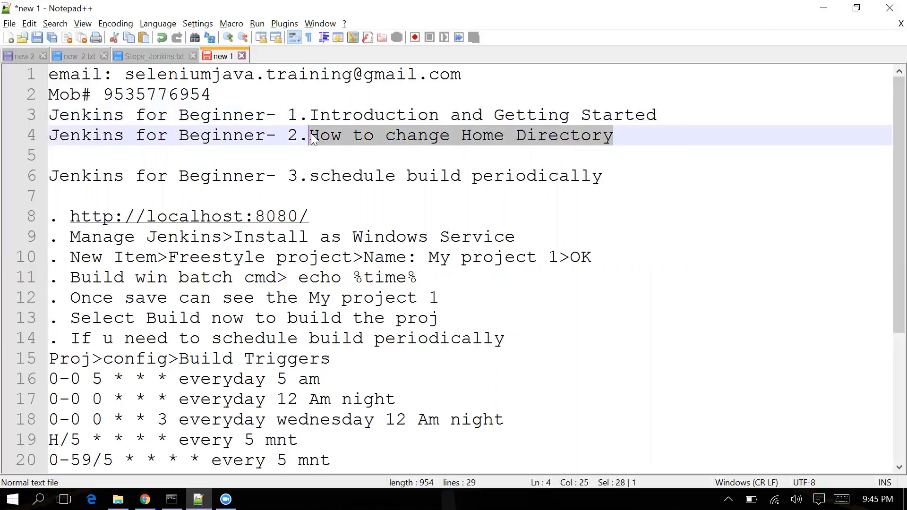
Step: Review the Jenkins server log in the Command Prompt window running jenkins.war
left_click(49, 196)
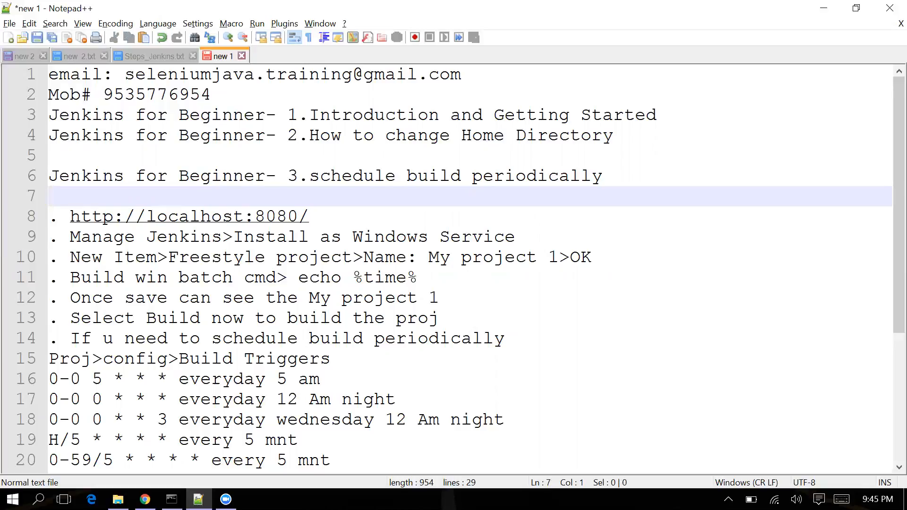
left_click(171, 499)
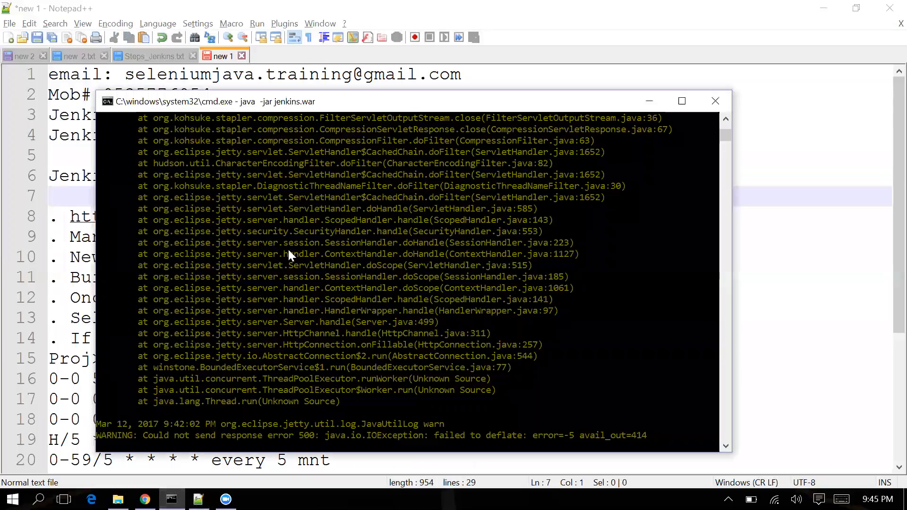
left_click(725, 118)
left_click_drag(723, 118, 724, 117)
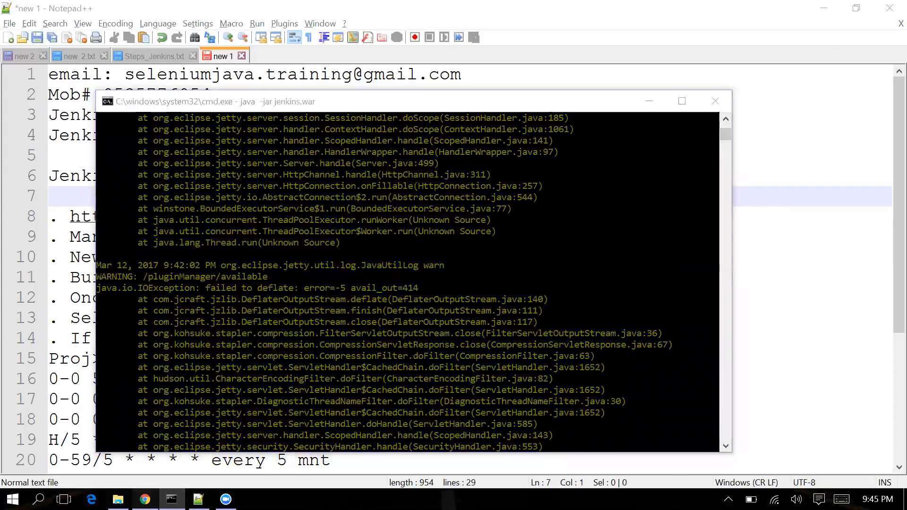
Step: Switch to the Jenkins dashboard in Chrome and check the home directory path in the Configure System settings
left_click(145, 499)
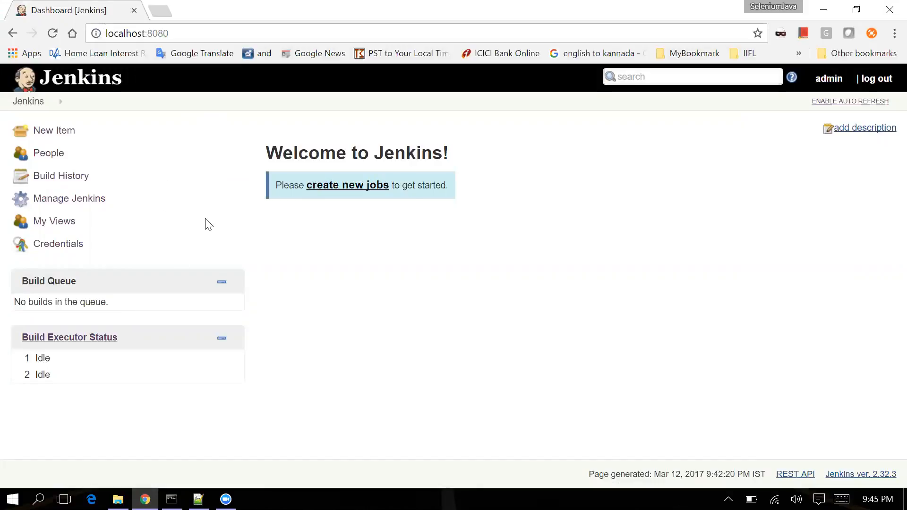
left_click(79, 204)
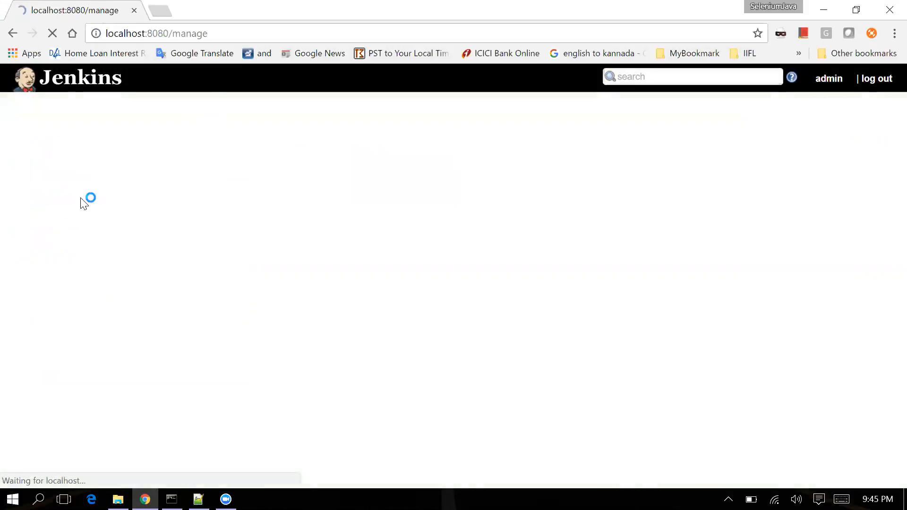
left_click(364, 174)
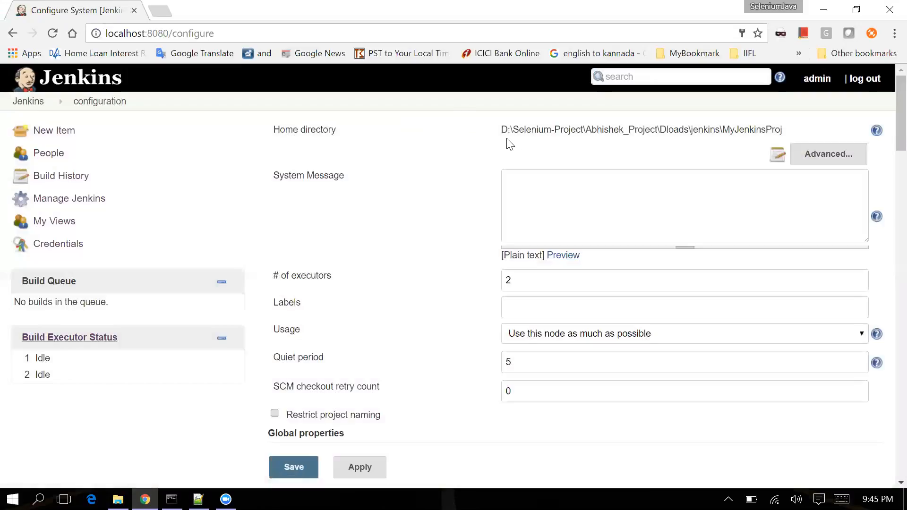
left_click_drag(500, 130, 782, 130)
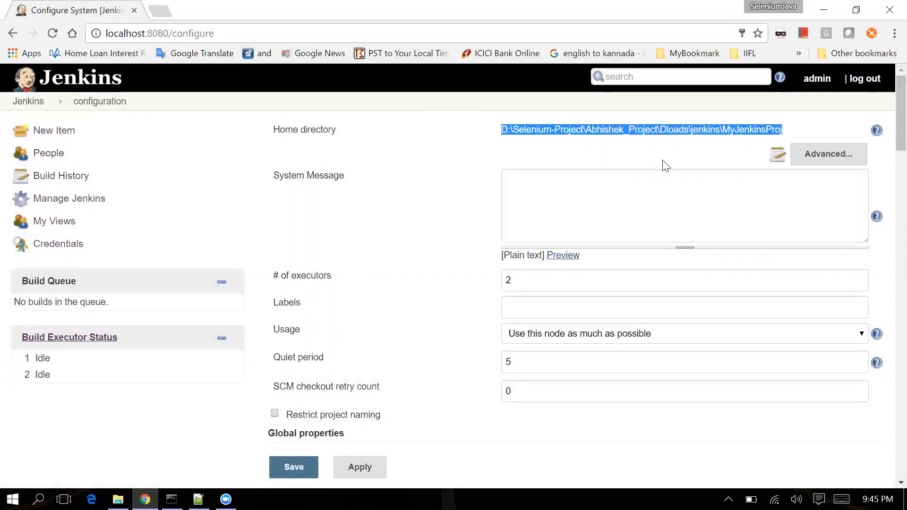
left_click(670, 156)
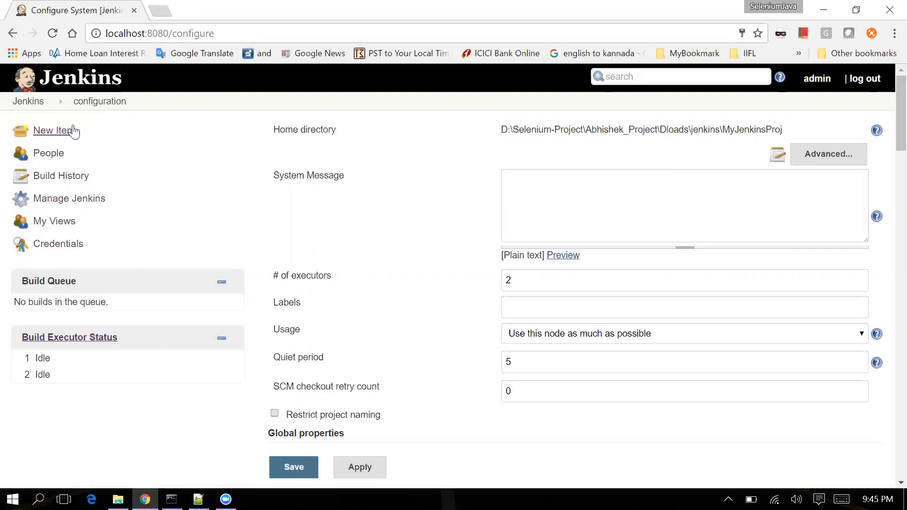
Step: Open the Plugin Manager from the Manage Jenkins page and compare the installed and new versions of the updatable plugins
left_click(29, 102)
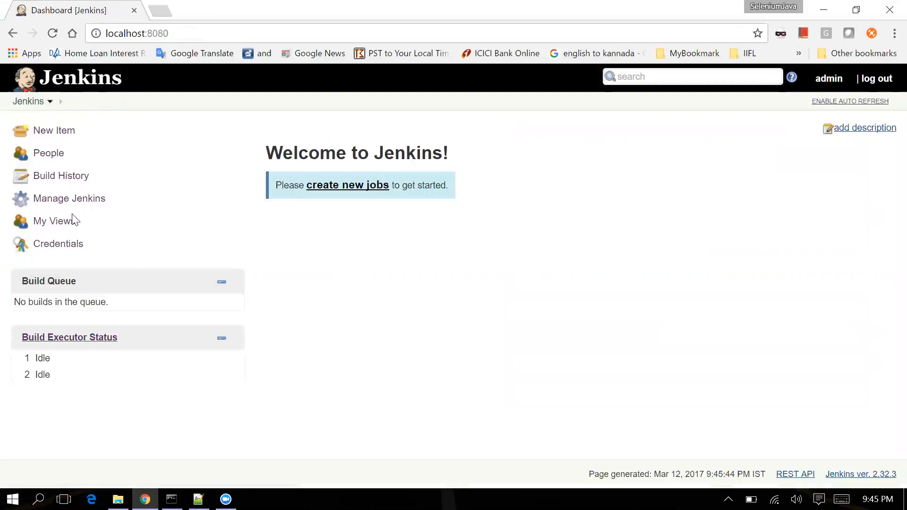
left_click(72, 207)
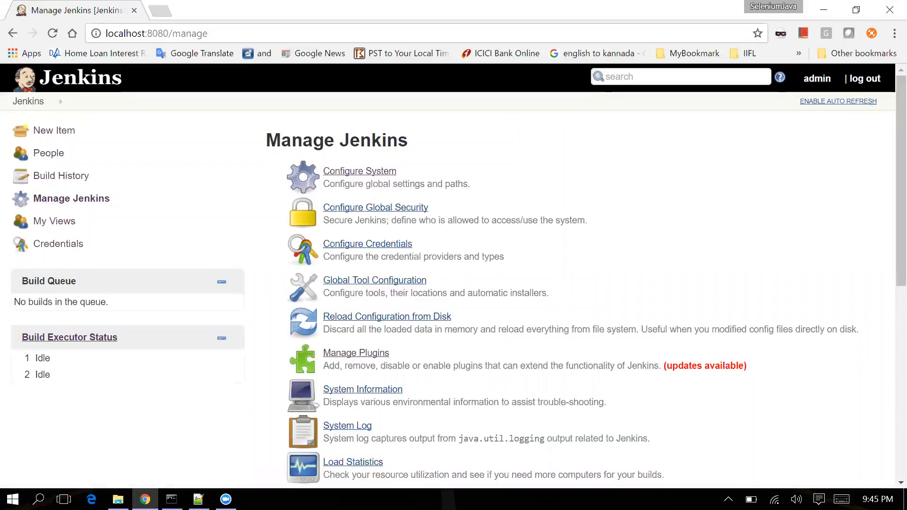
left_click(350, 355)
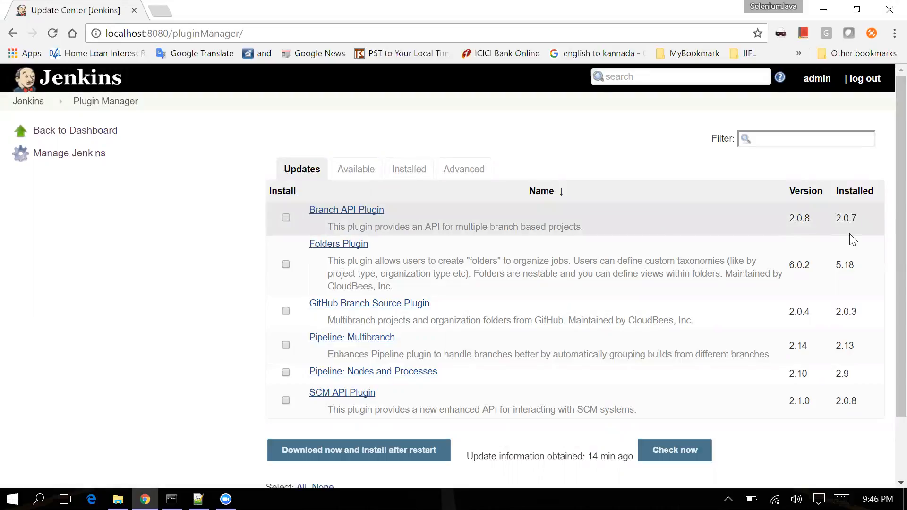
double_click(846, 218)
left_click_drag(834, 269, 855, 265)
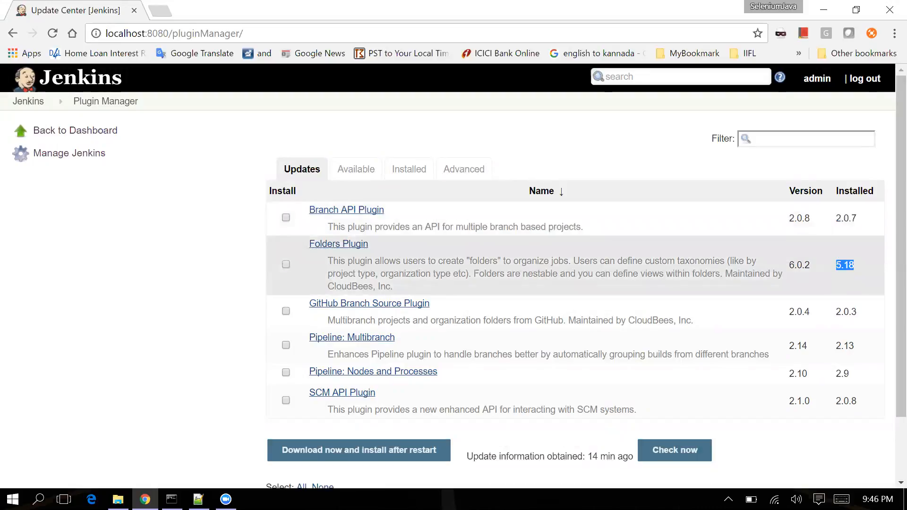
left_click_drag(831, 314, 852, 313)
left_click_drag(794, 313, 804, 312)
left_click_drag(794, 347, 804, 401)
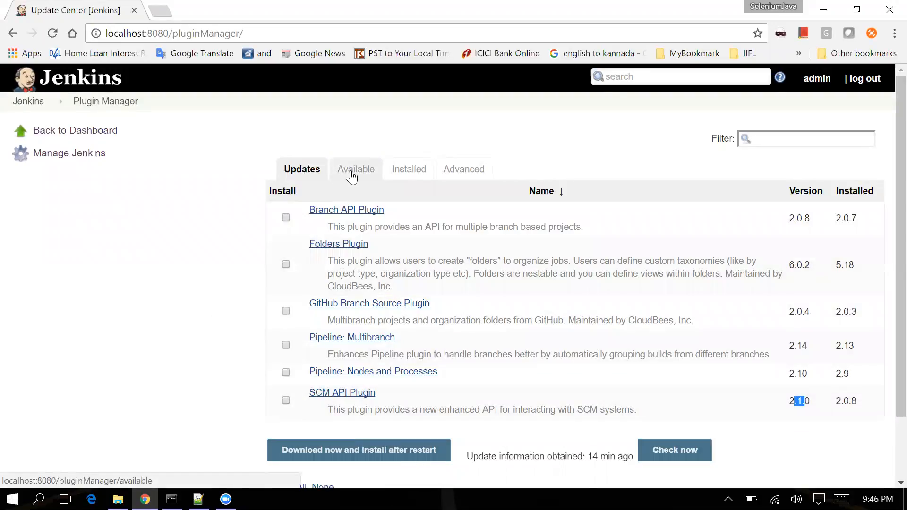
Step: Look through the list of installed plugins
left_click(407, 175)
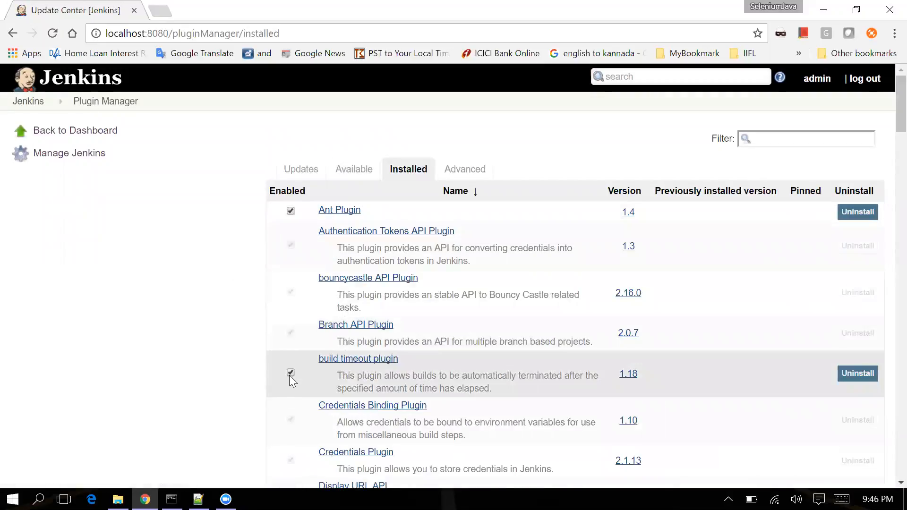
scroll(227, 380, "down", 10)
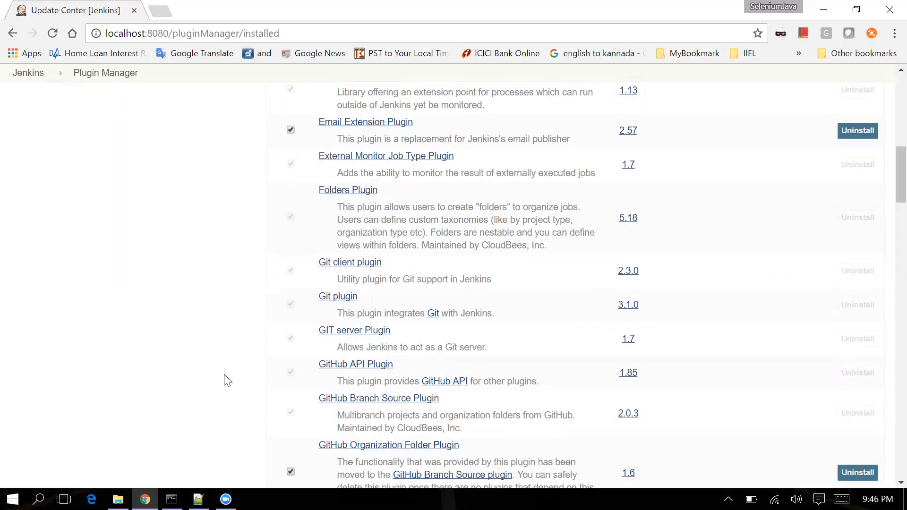
scroll(227, 380, "up", 10)
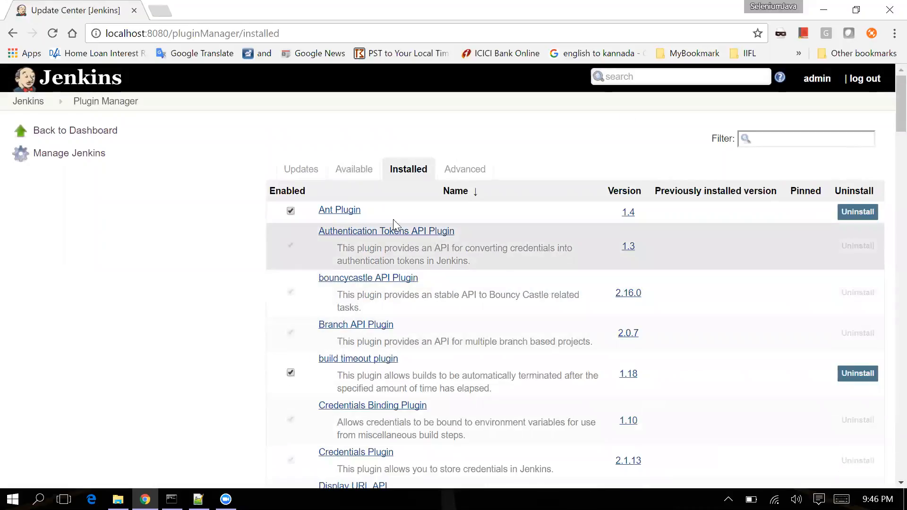
Step: Open the list of available plugins, mark the NCover plugin for installation and clear the mark again
left_click(357, 172)
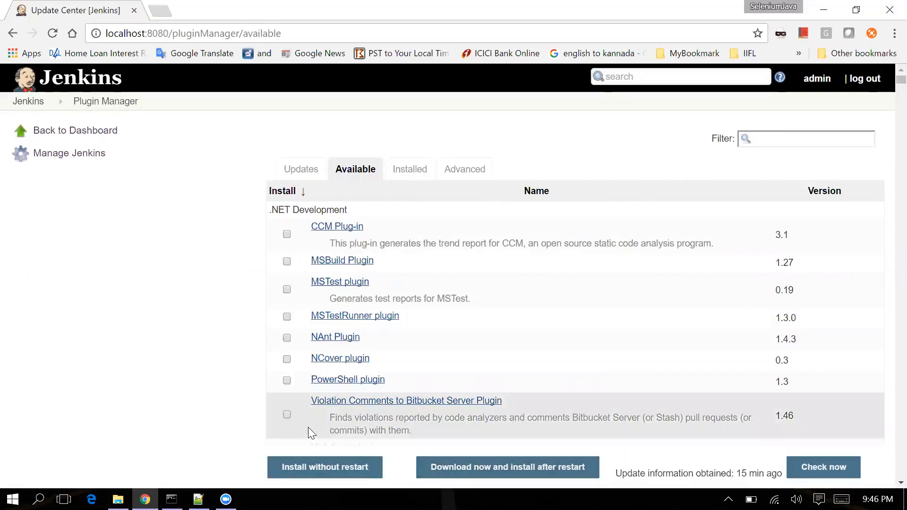
left_click(287, 359)
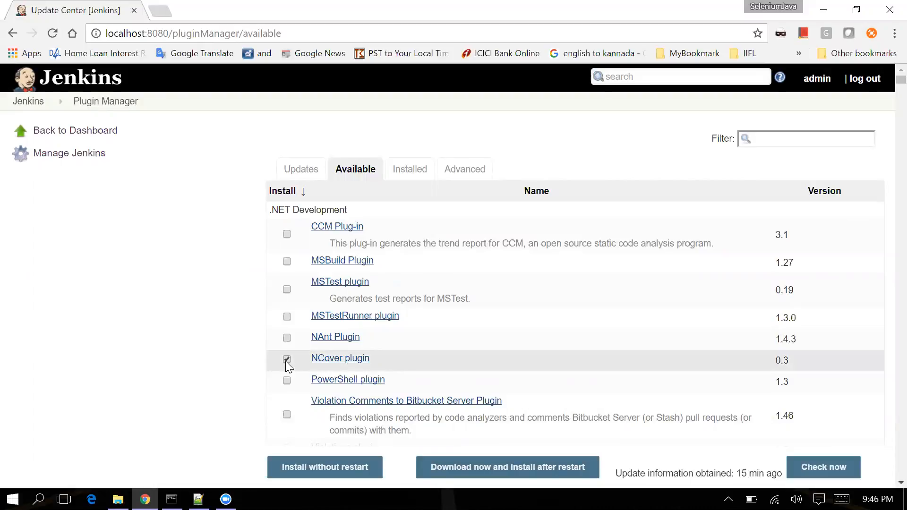
left_click(286, 359)
Step: Examine the available plugins across their categories, including the .NET Development group
scroll(215, 363, "down", 15)
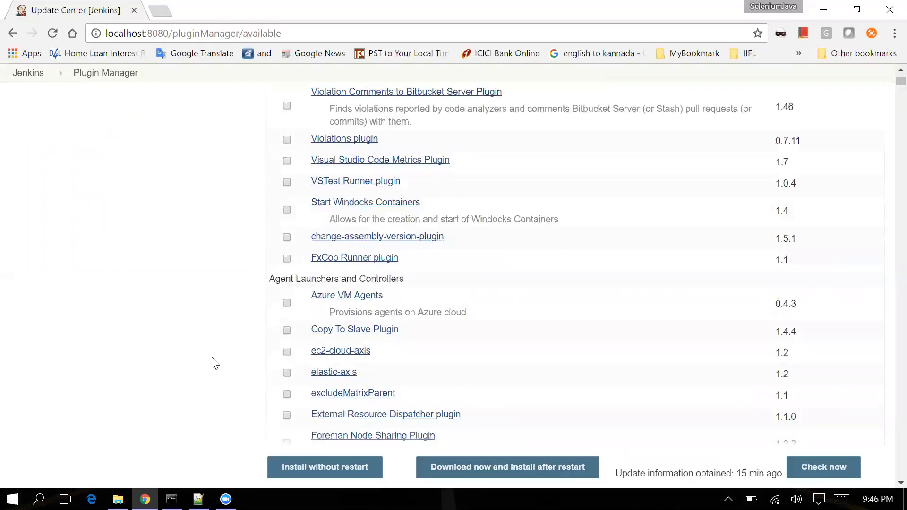
scroll(215, 363, "down", 15)
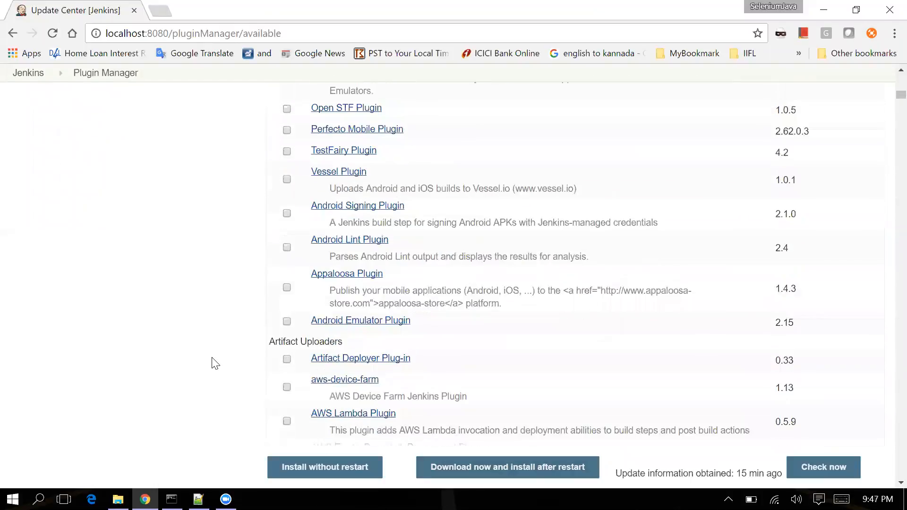
scroll(215, 362, "down", 15)
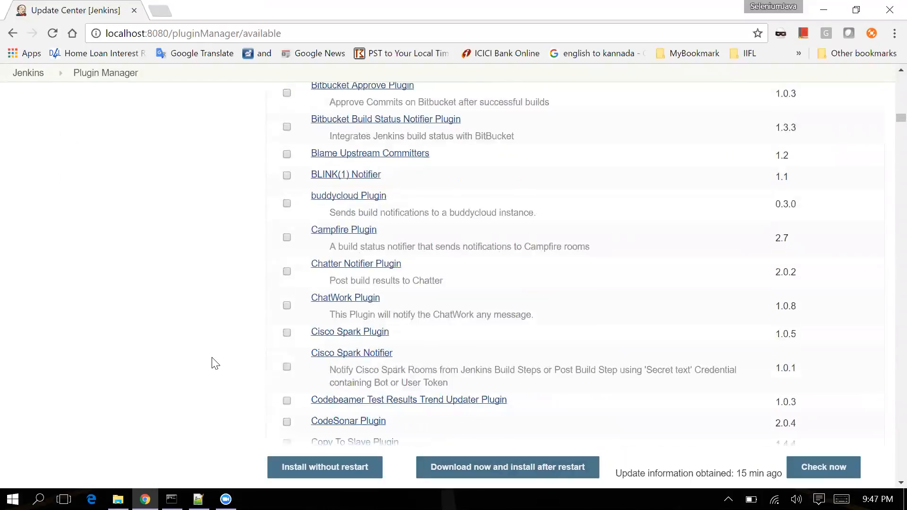
scroll(215, 363, "down", 15)
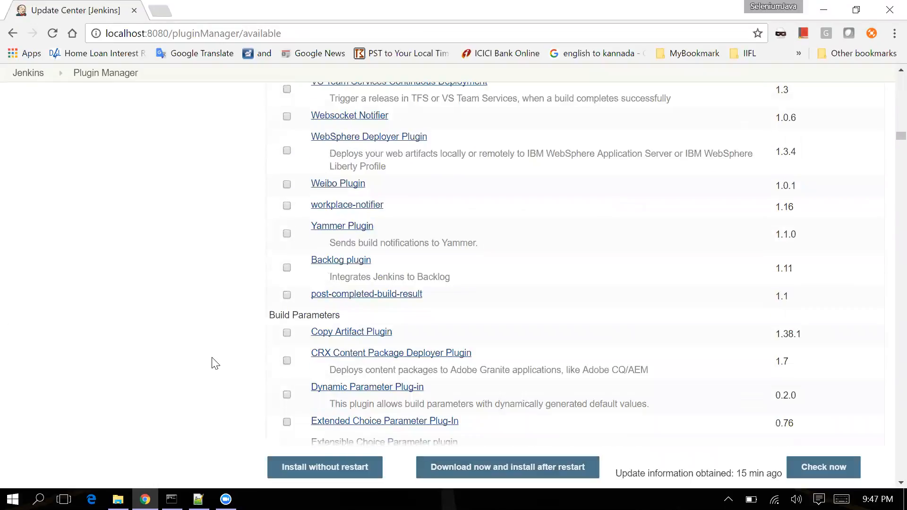
scroll(215, 363, "down", 8)
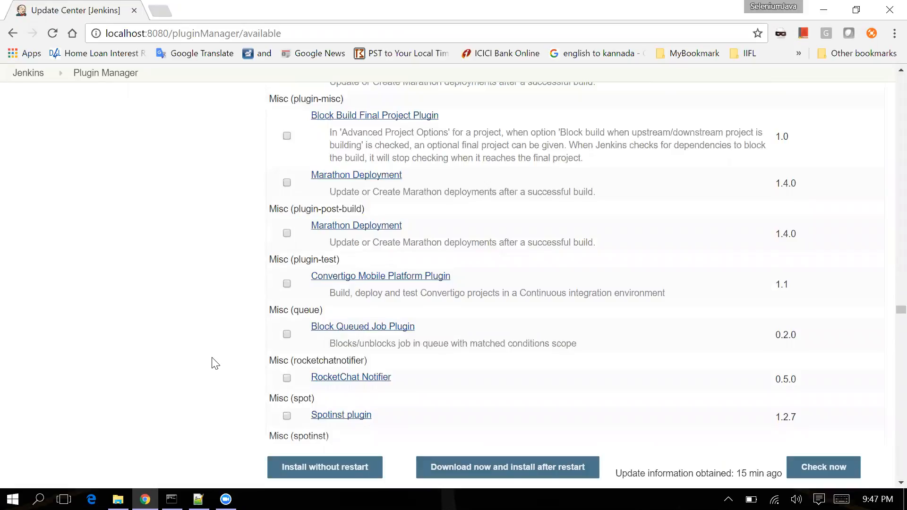
scroll(215, 363, "up", 15)
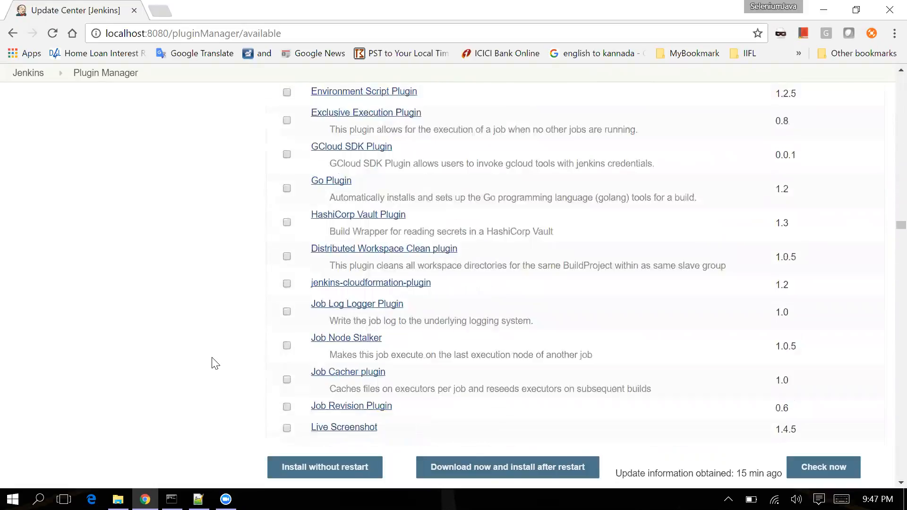
scroll(216, 363, "up", 20)
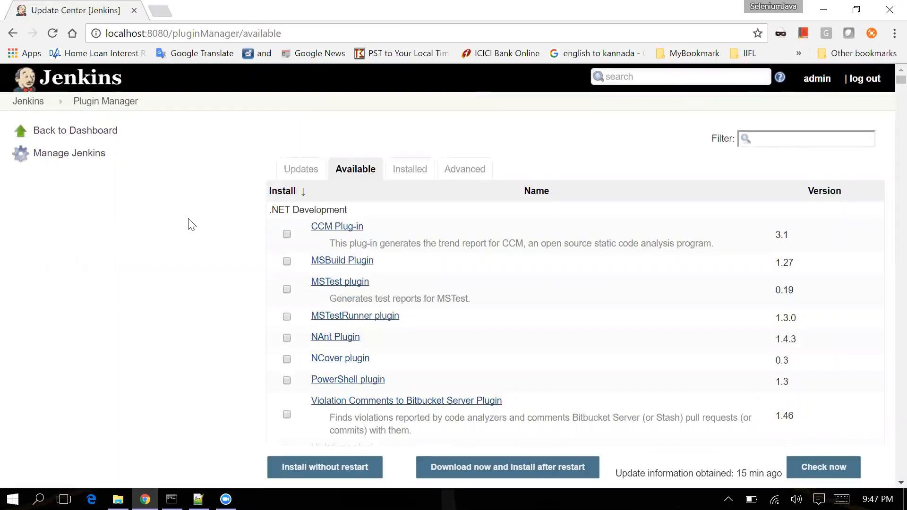
left_click_drag(357, 209, 272, 209)
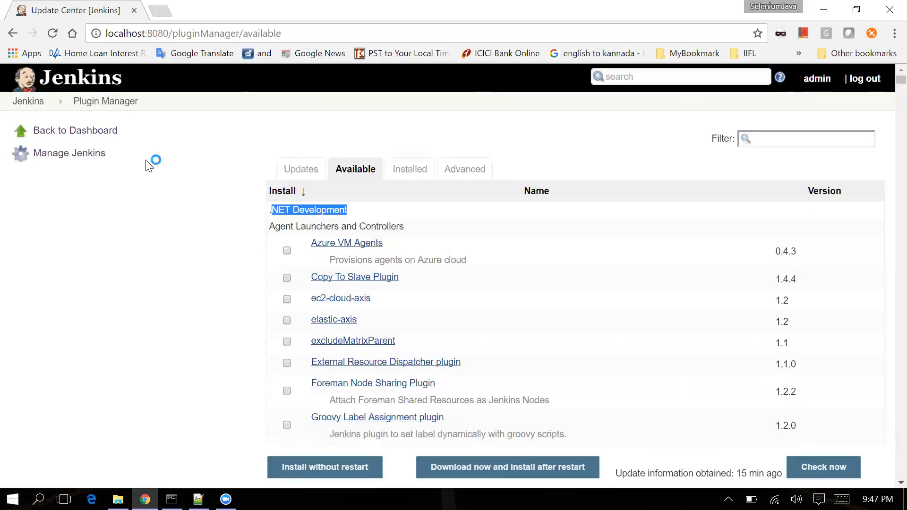
Step: Return to Manage Jenkins, open the Install as Windows Service page and check its installation directory
left_click(78, 131)
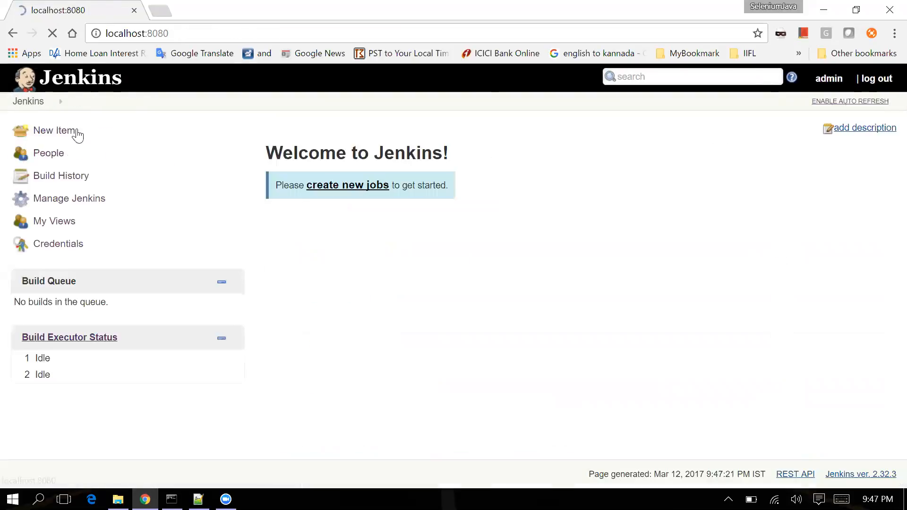
left_click(69, 200)
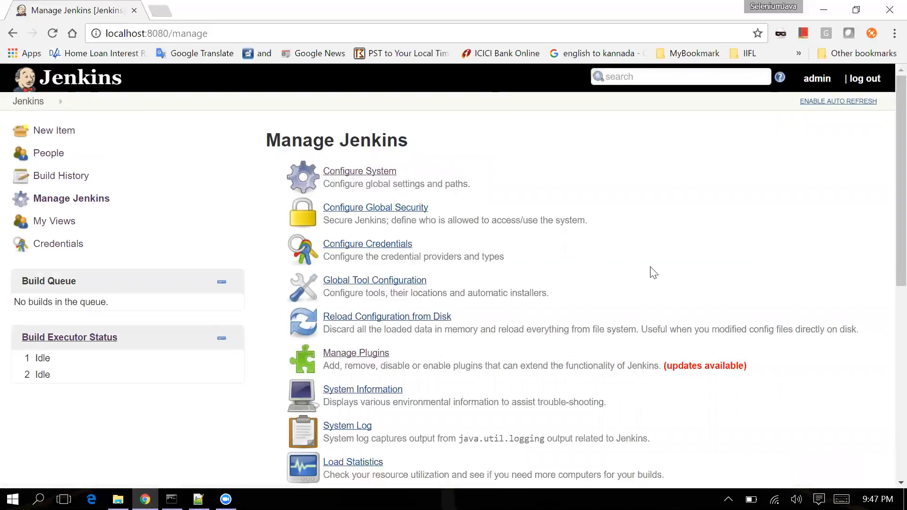
scroll(654, 272, "down", 6)
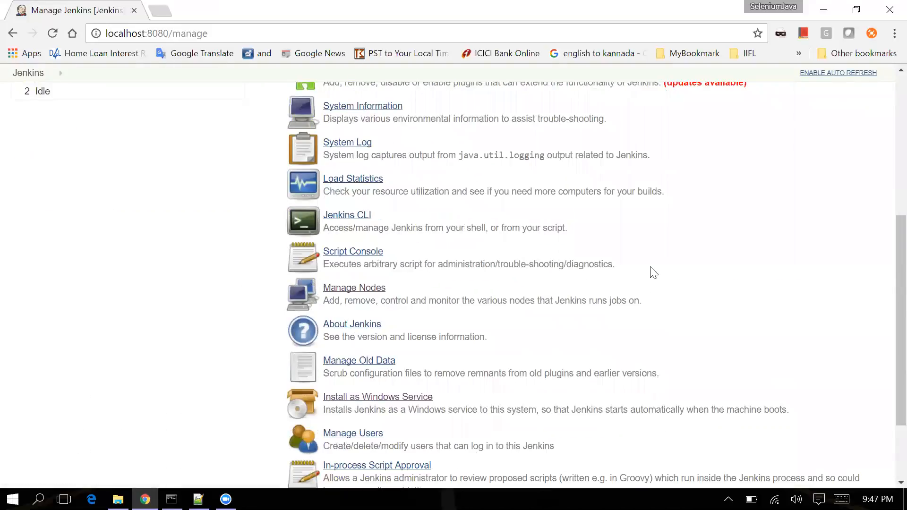
scroll(548, 252, "down", 1)
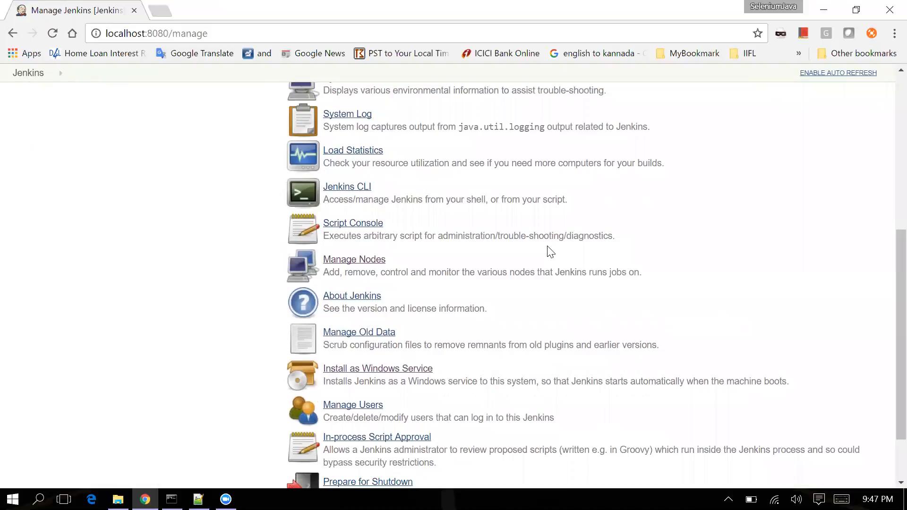
left_click(400, 373)
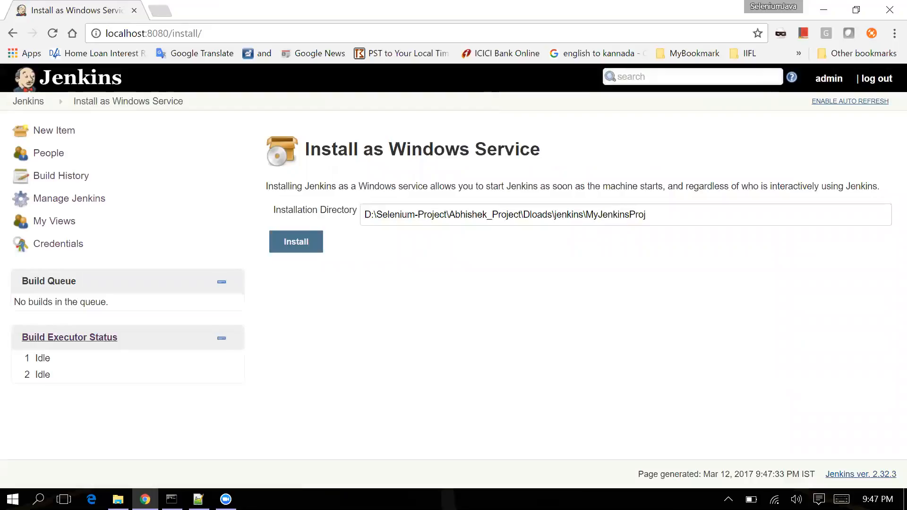
left_click_drag(655, 215, 364, 216)
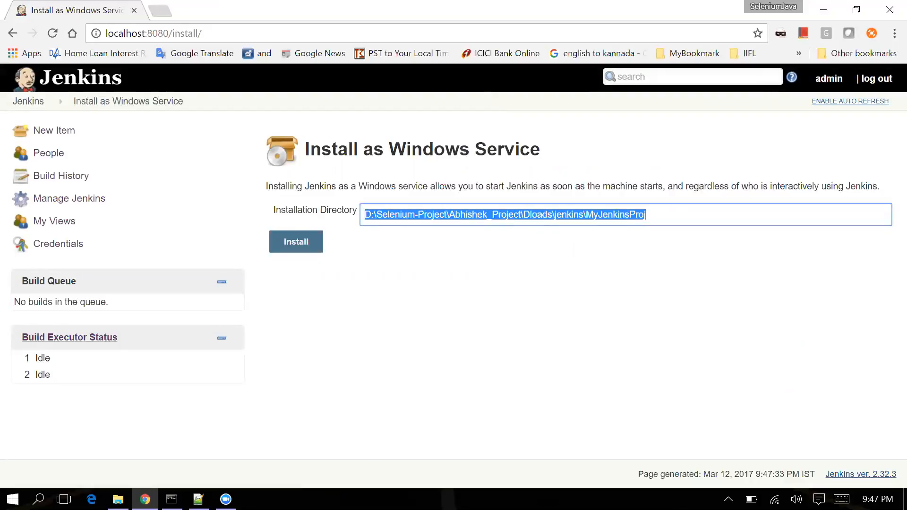
left_click(425, 276)
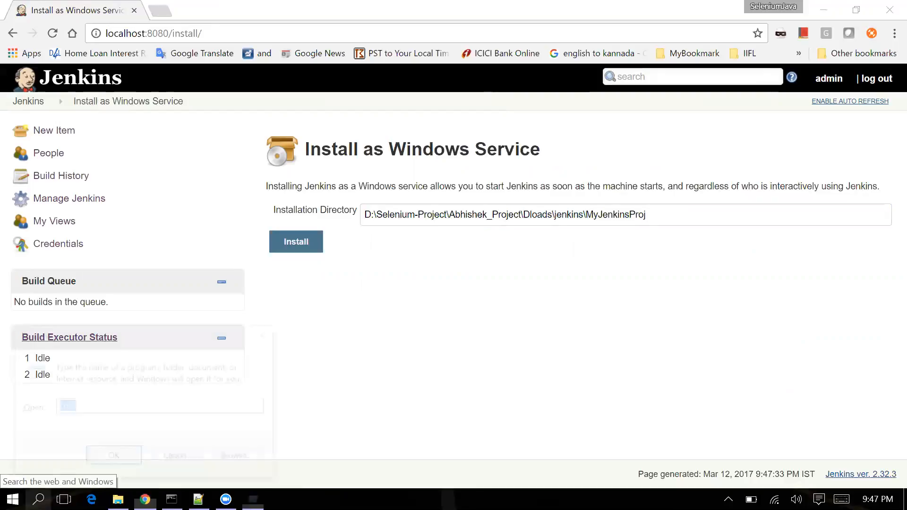
Step: Launch the Windows Services console by running services.msc
key("super+r")
type("ser")
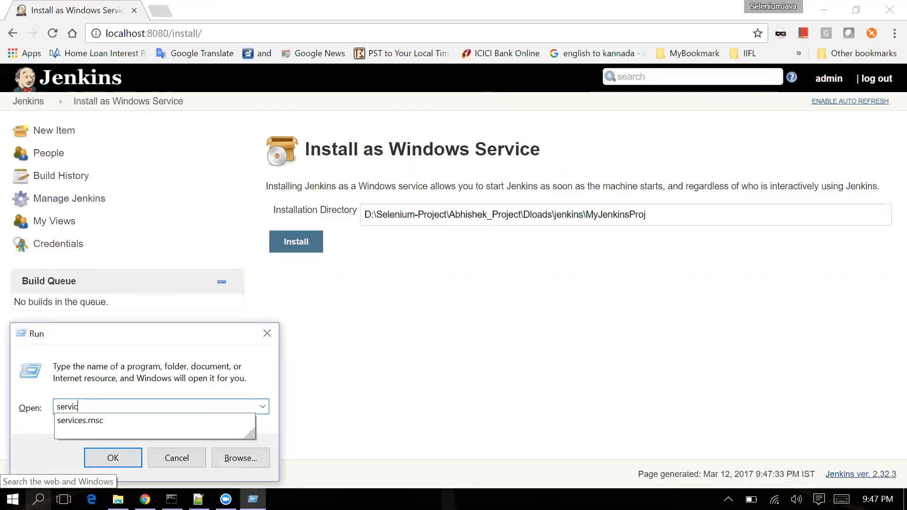
type("vices.msc")
key("Return")
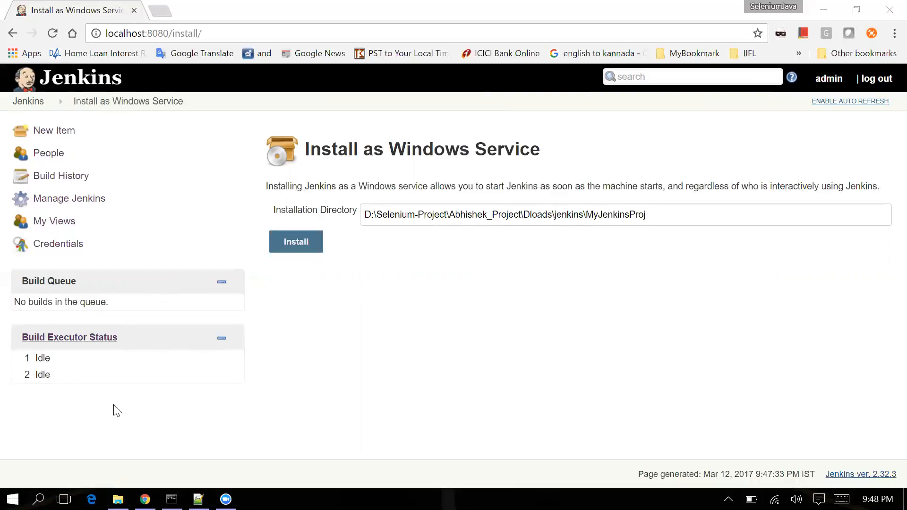
Step: Open the Windows Services console with services.msc, maximize its window and widen the Name column
key("super+r")
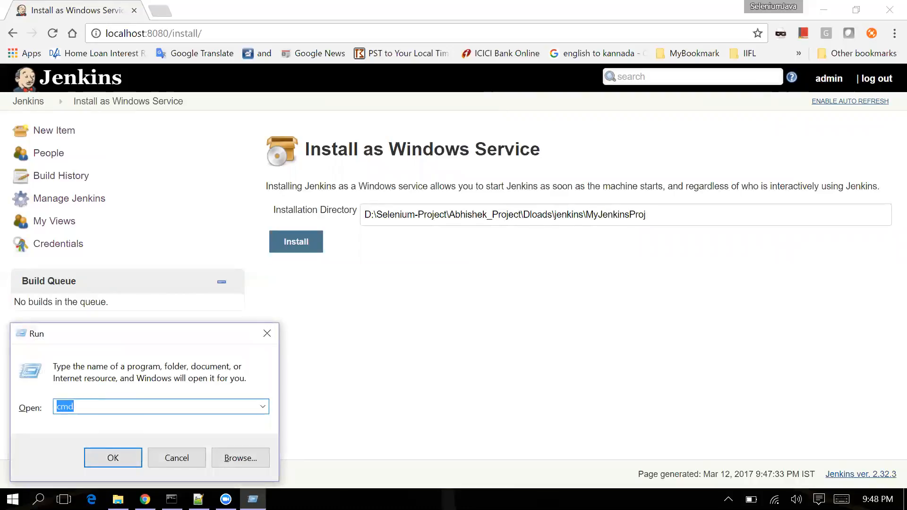
type("services.msc")
key("Return")
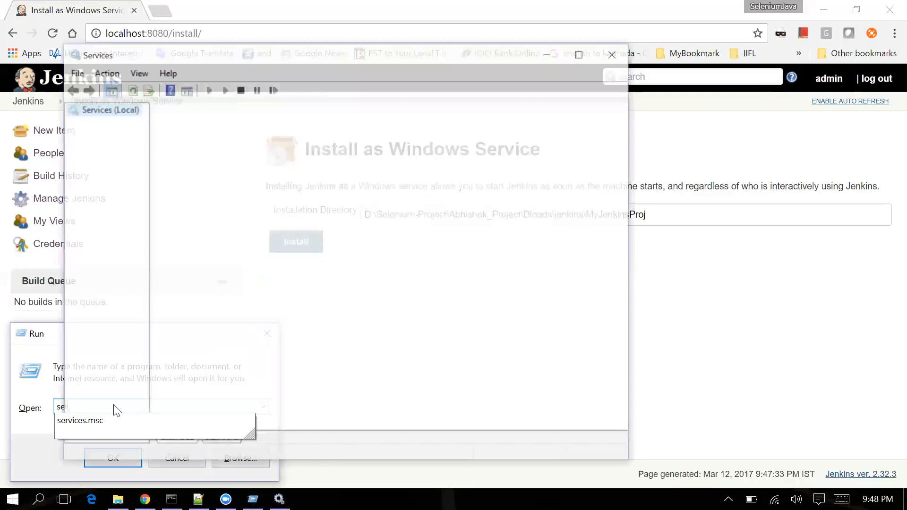
left_click(582, 54)
left_click_drag(368, 81, 444, 78)
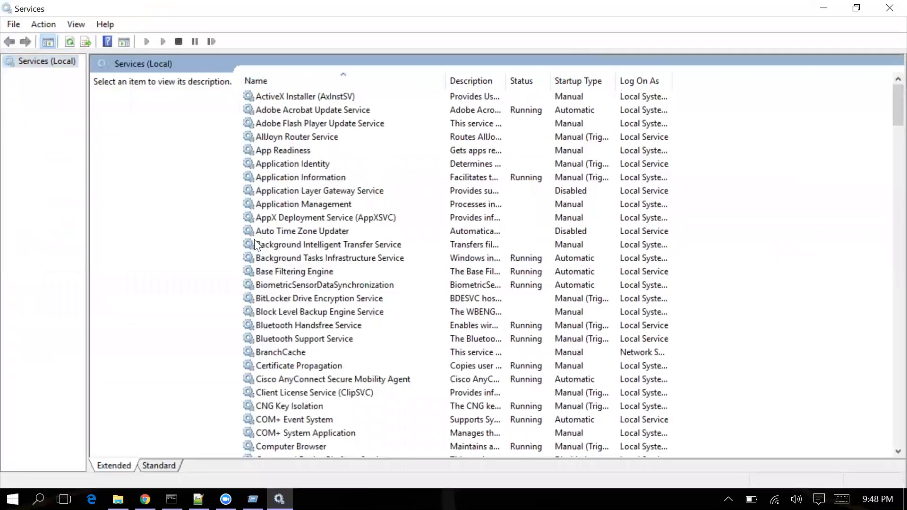
Step: Check the descriptions and available actions of several listed services, then close the Services console and the Run dialog
left_click(275, 285)
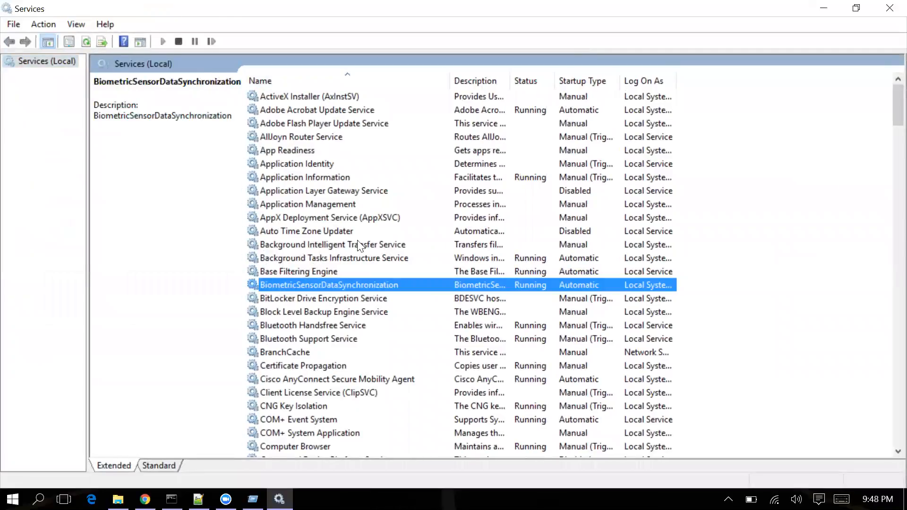
left_click(527, 260)
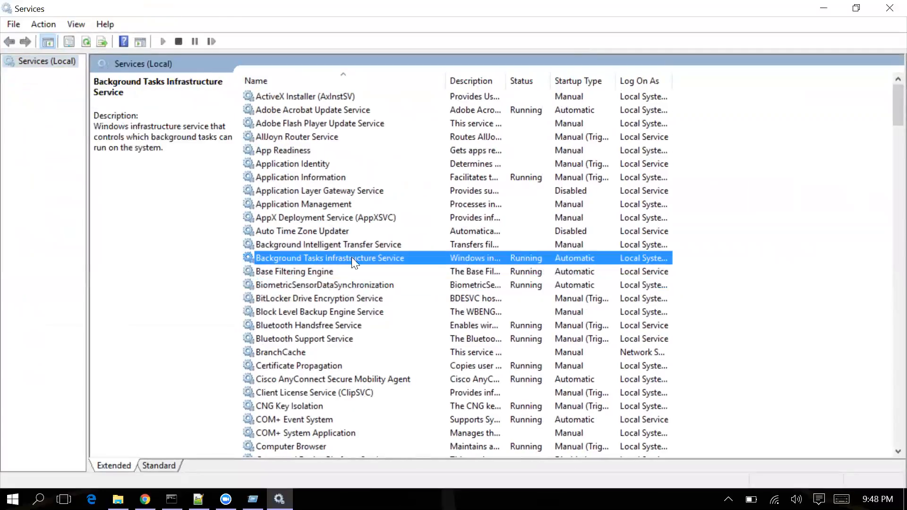
right_click(334, 261)
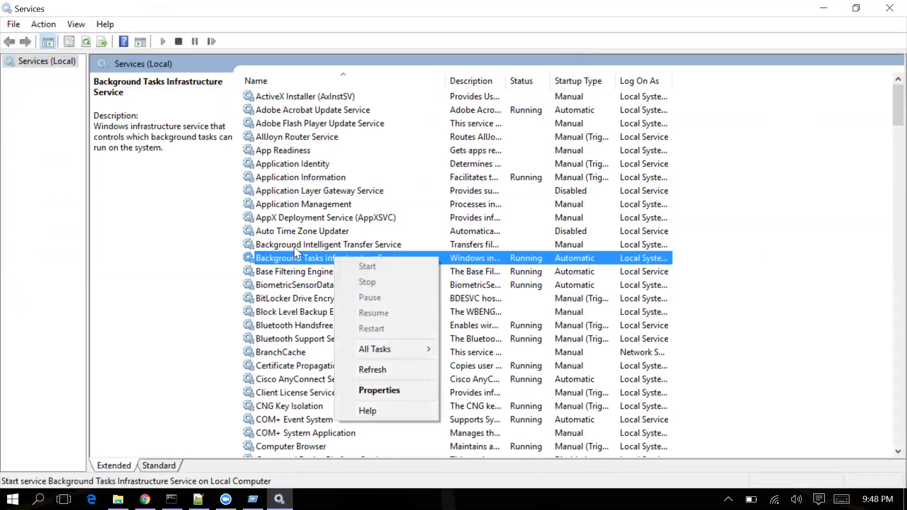
left_click(287, 230)
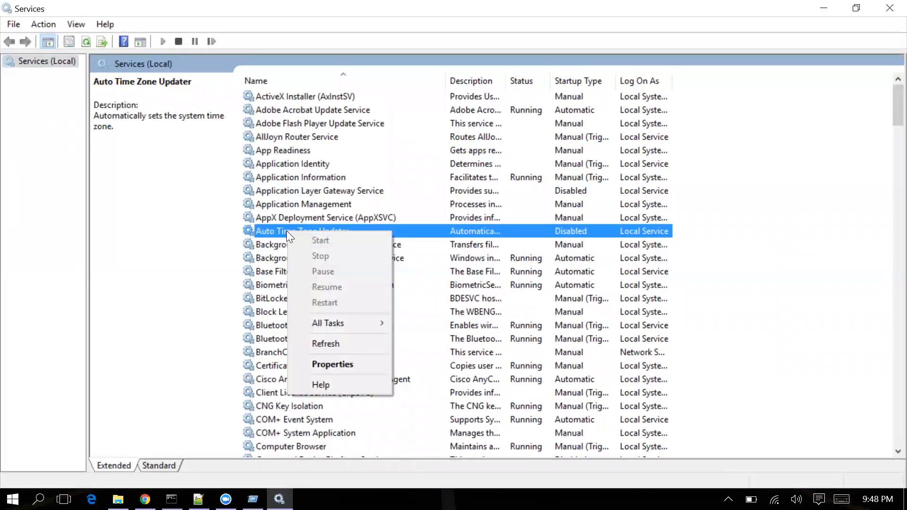
left_click(269, 191)
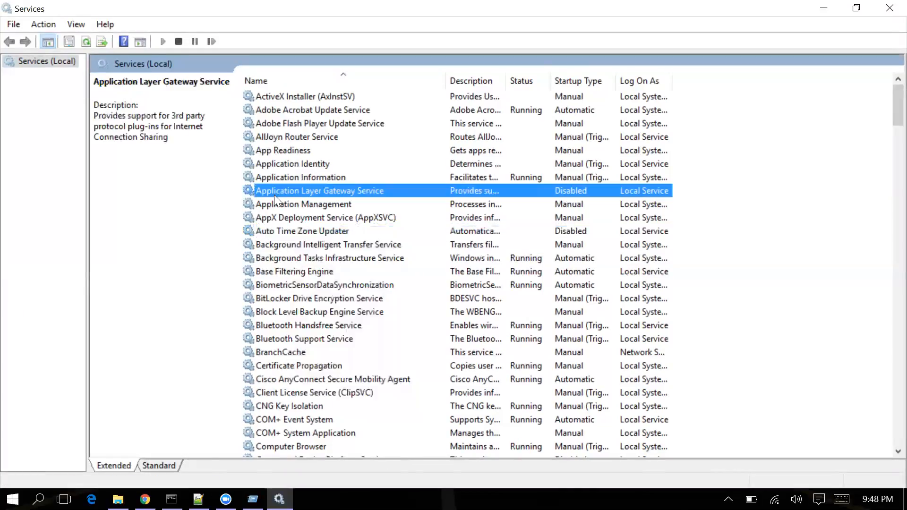
left_click(887, 8)
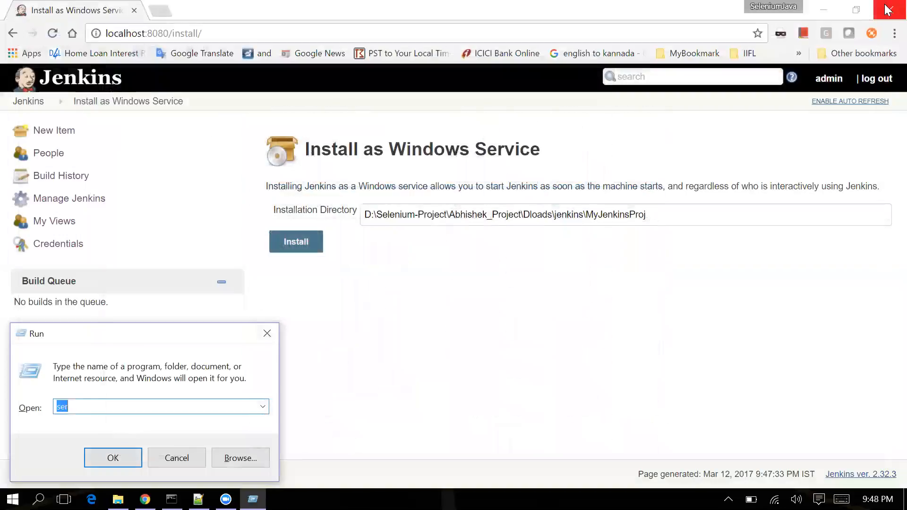
left_click(185, 458)
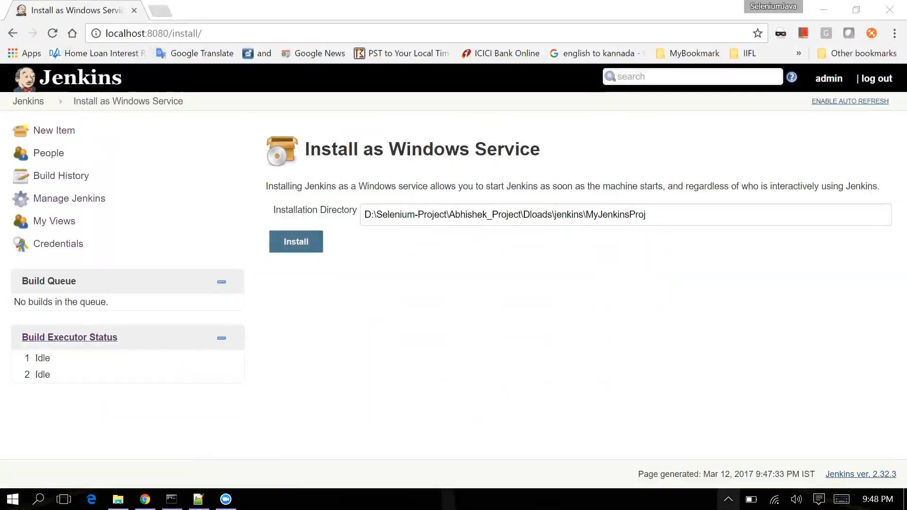
left_click(728, 499)
left_click(657, 354)
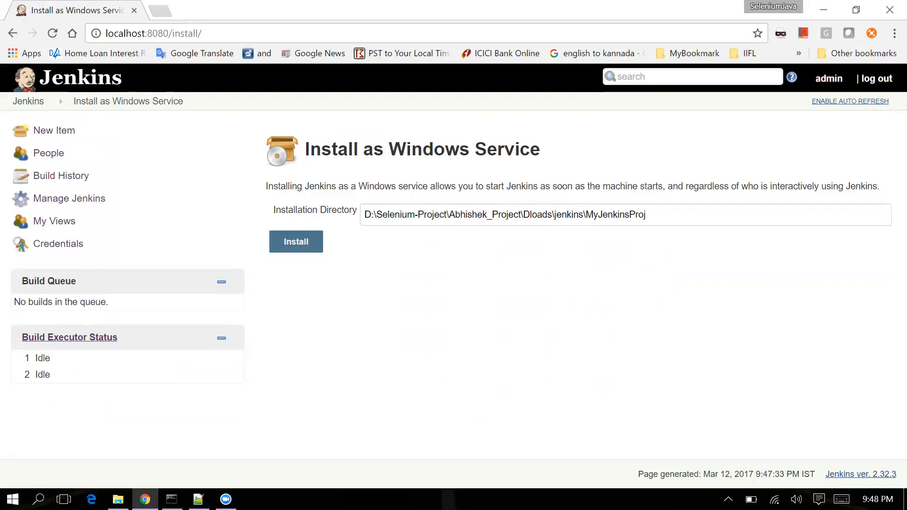
left_click_drag(321, 150, 530, 150)
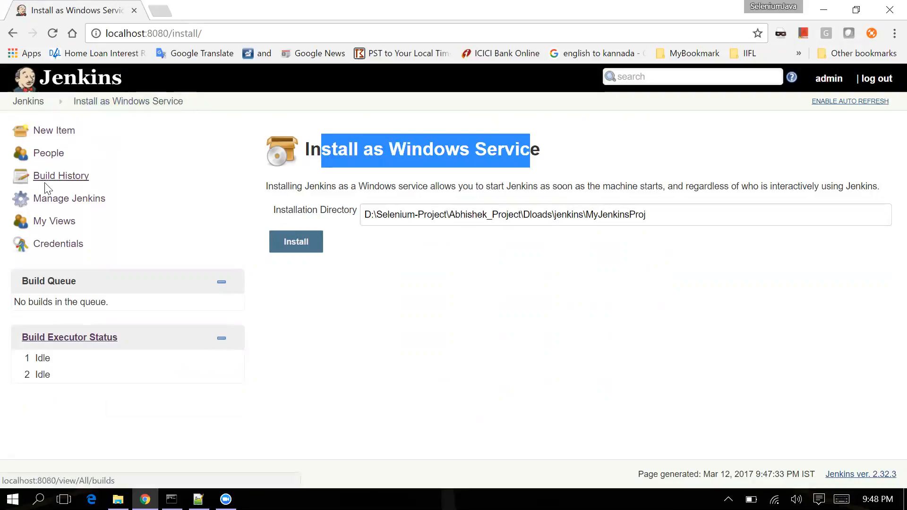
Step: Return to Manage Jenkins and review its full list of management options
left_click(46, 204)
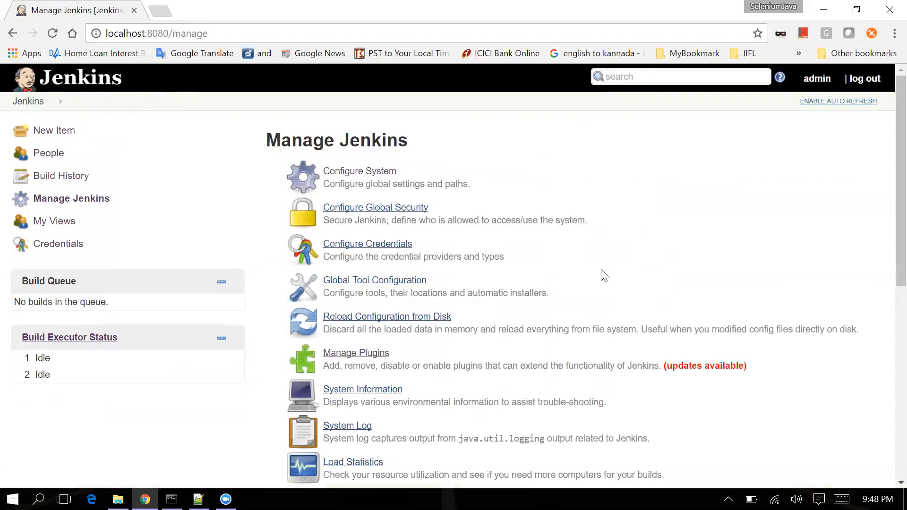
scroll(604, 275, "down", 8)
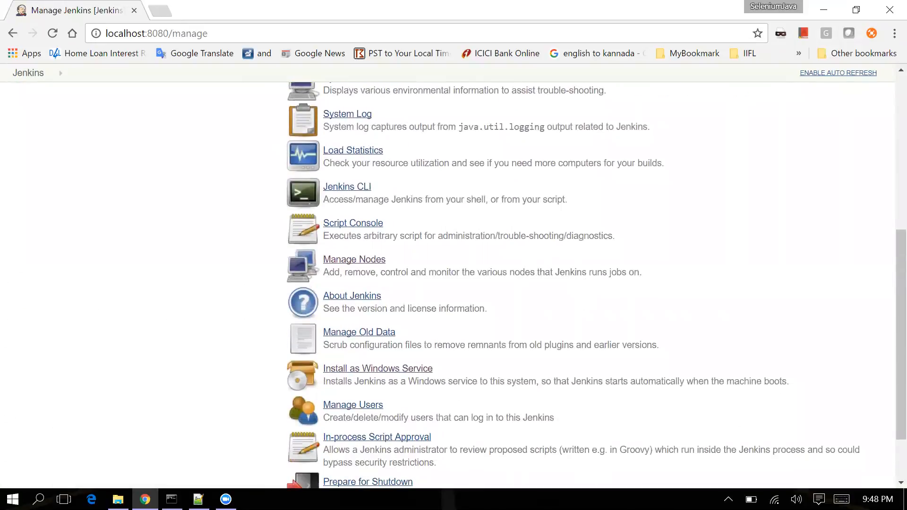
scroll(602, 274, "down", 2)
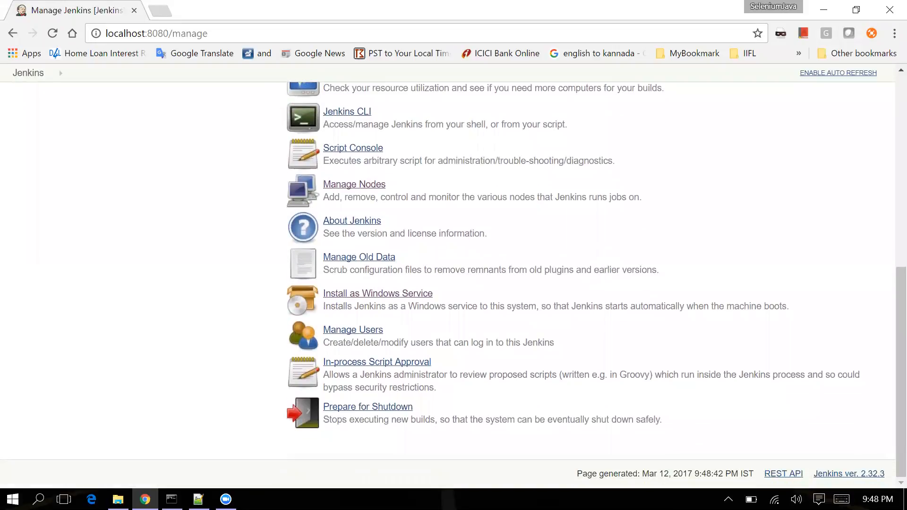
scroll(604, 275, "up", 8)
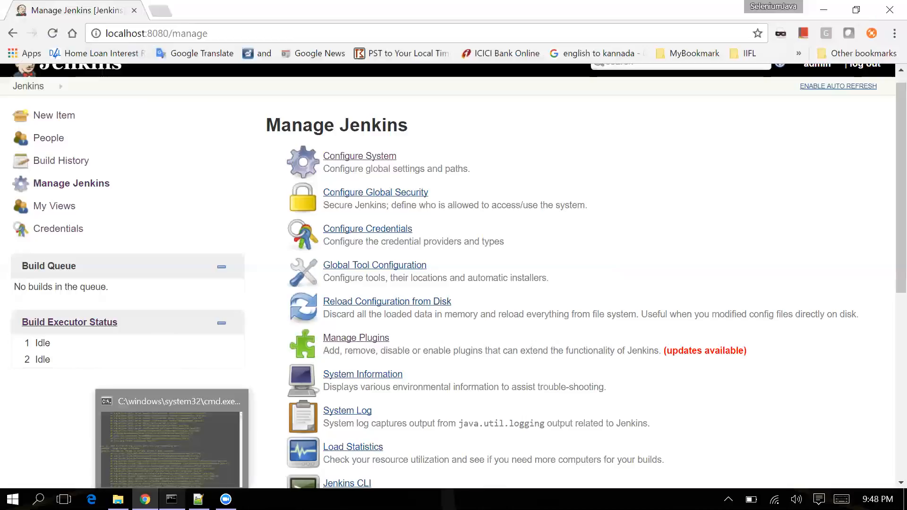
Step: Switch to the Command Prompt running Jenkins, highlight the java -jar jenkins.war launch command near the start of the output, and minimize the window
left_click(172, 500)
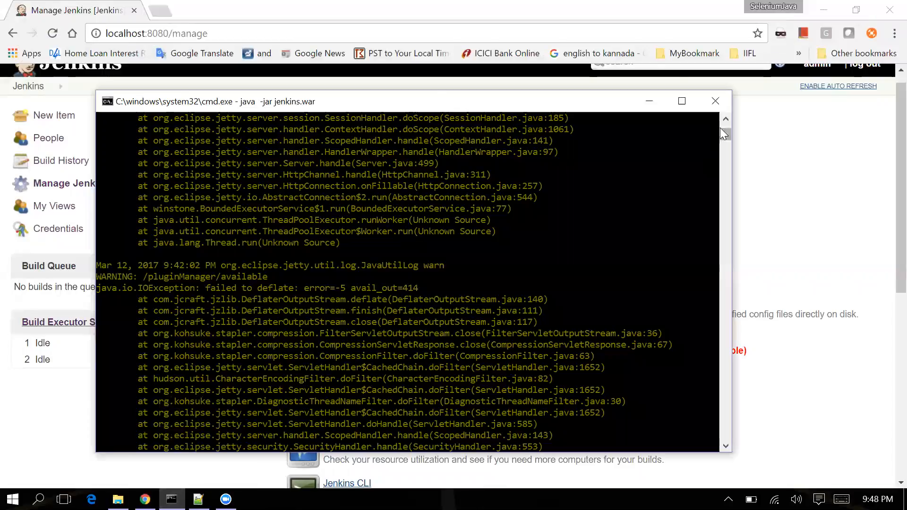
left_click_drag(722, 131, 722, 126)
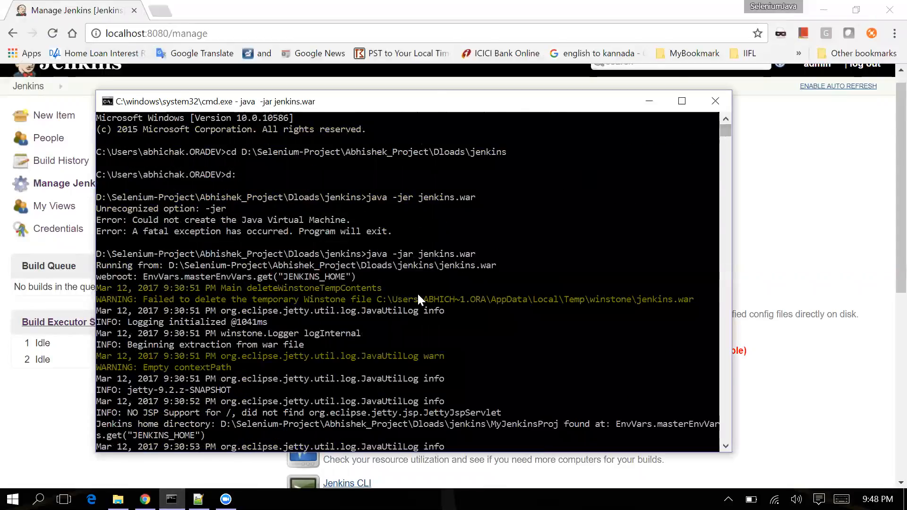
left_click_drag(368, 256, 471, 258)
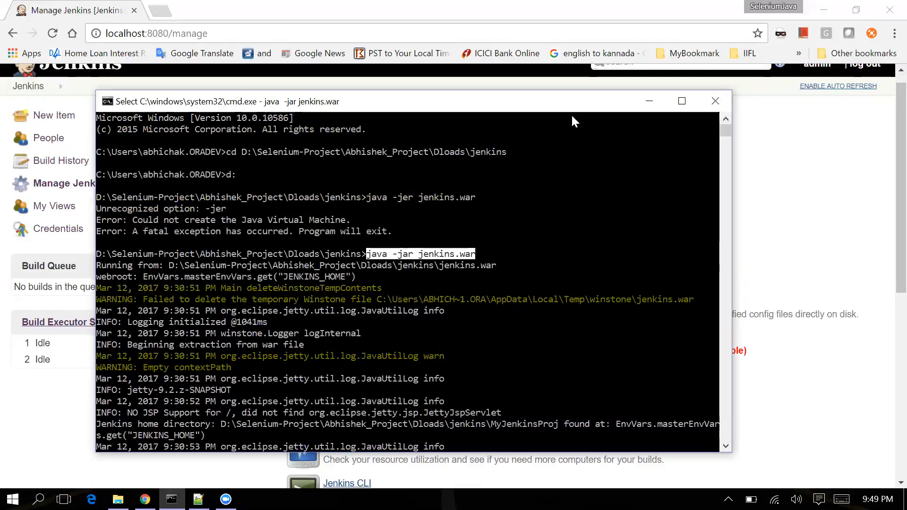
left_click(648, 102)
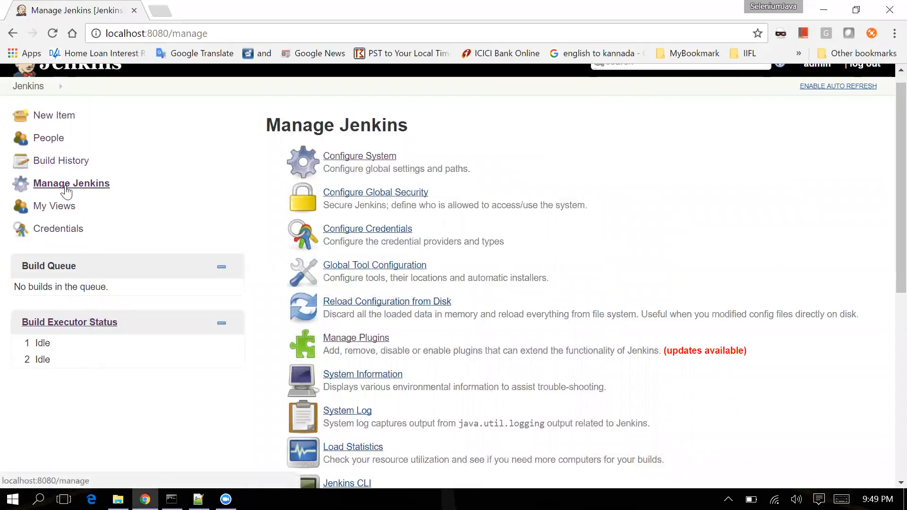
Step: Create a new Freestyle project named MyProject1 from the Jenkins dashboard
left_click(32, 89)
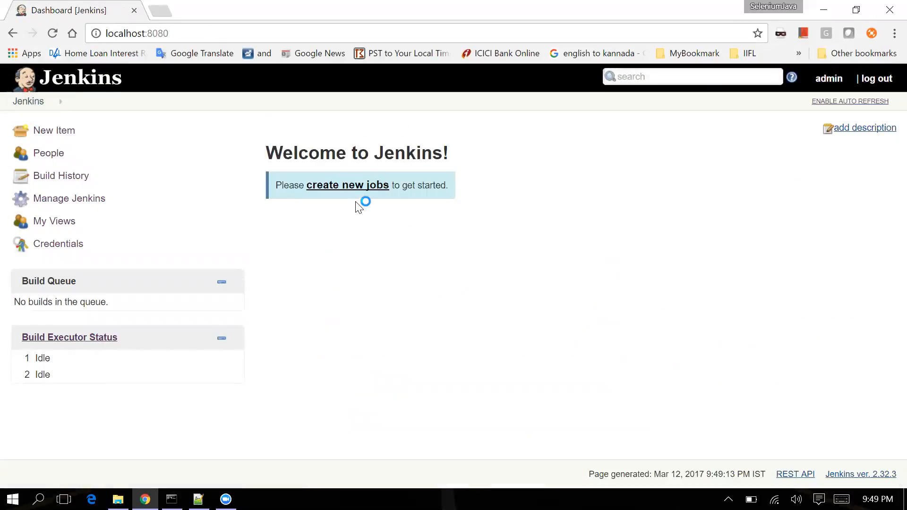
left_click(351, 187)
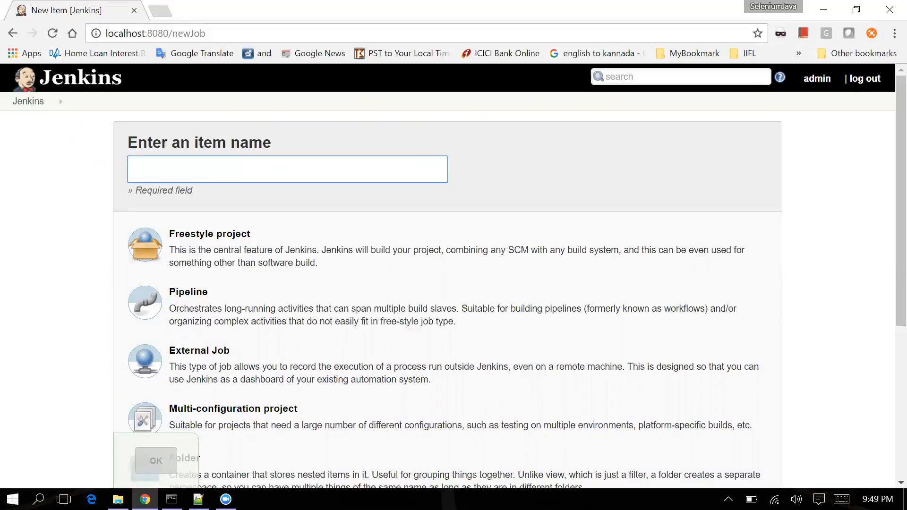
type("My")
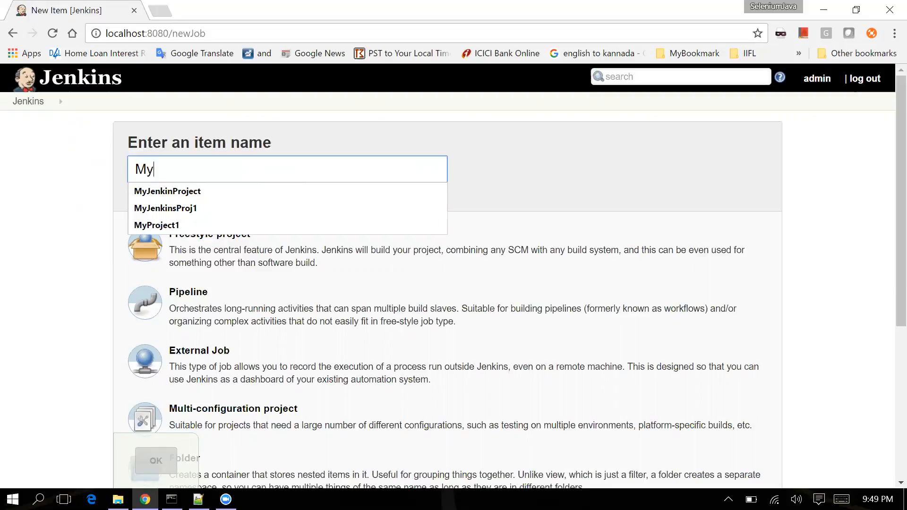
key("Down")
key("Down")
key("Down")
key("Down")
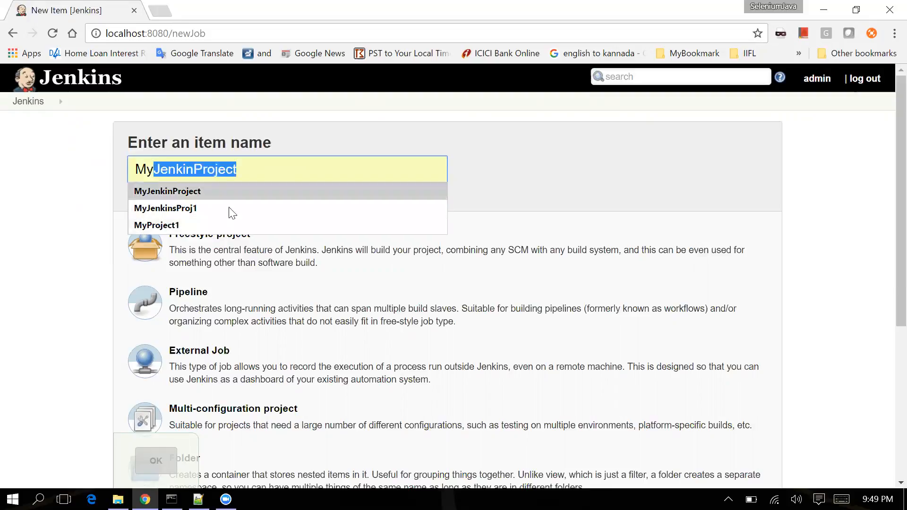
left_click(208, 225)
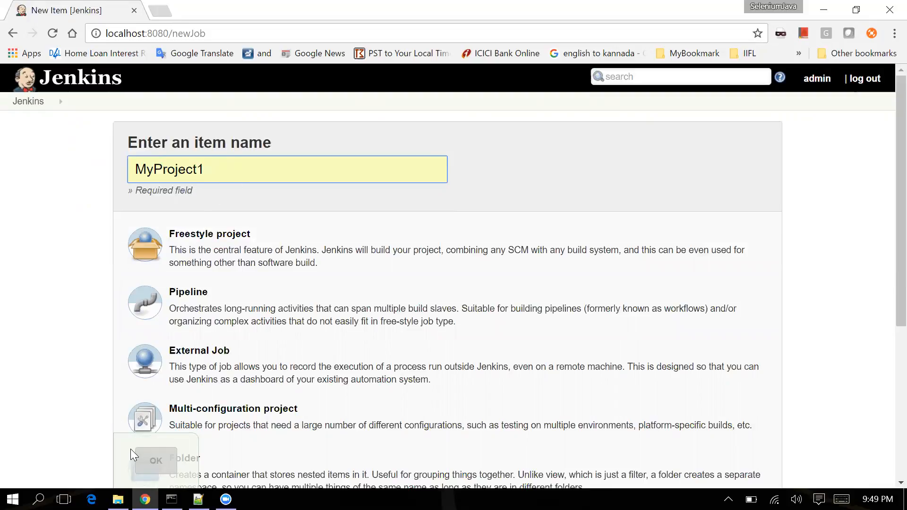
left_click(299, 244)
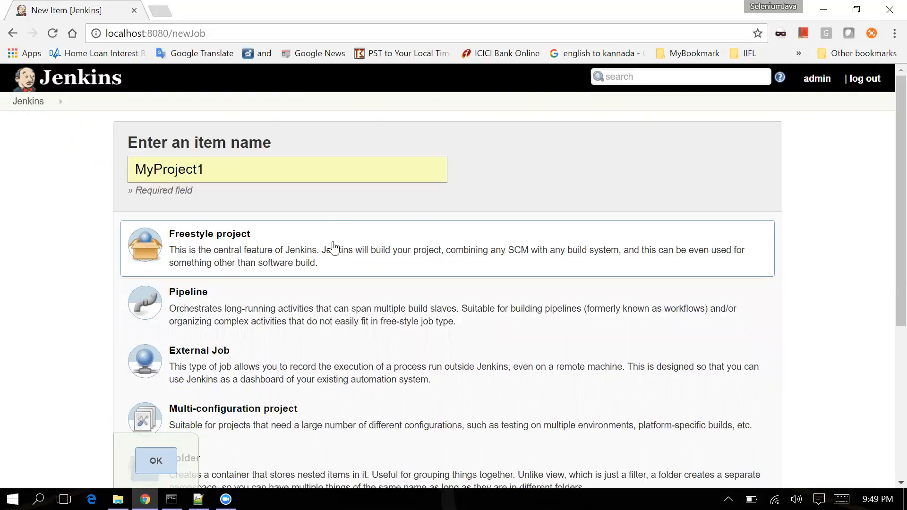
left_click(156, 462)
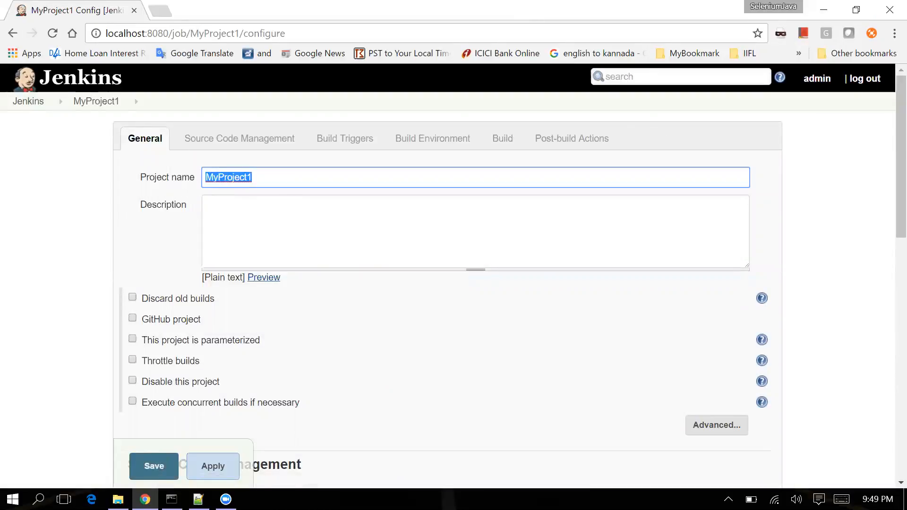
Step: Save the initial configuration of MyProject1 and place the cursor in its empty Description field
left_click(163, 218)
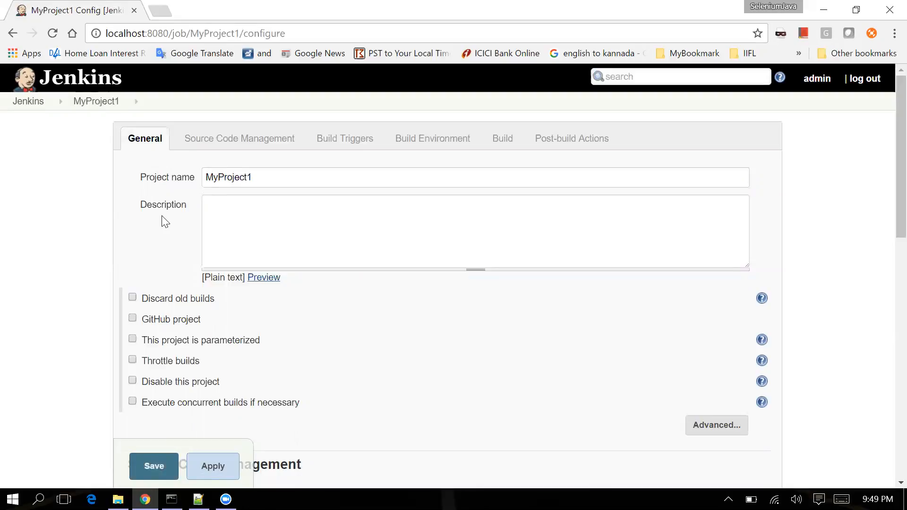
left_click(147, 466)
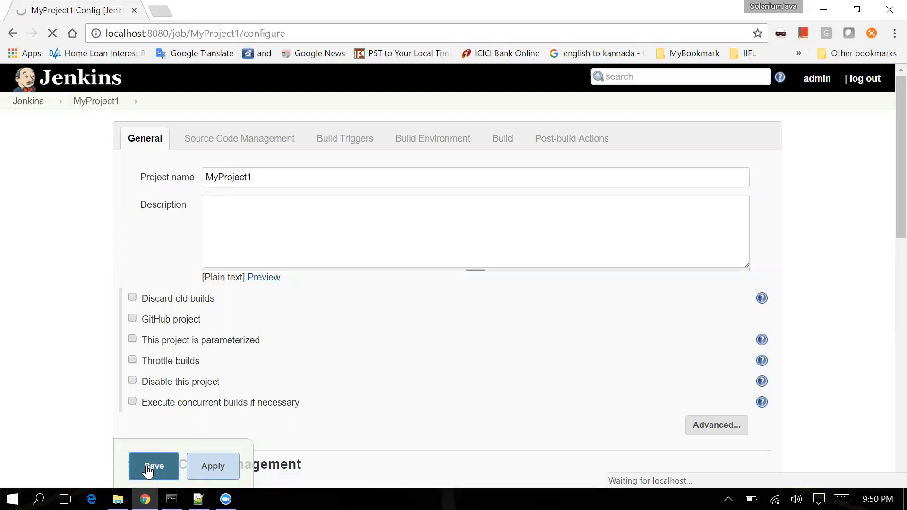
left_click(279, 232)
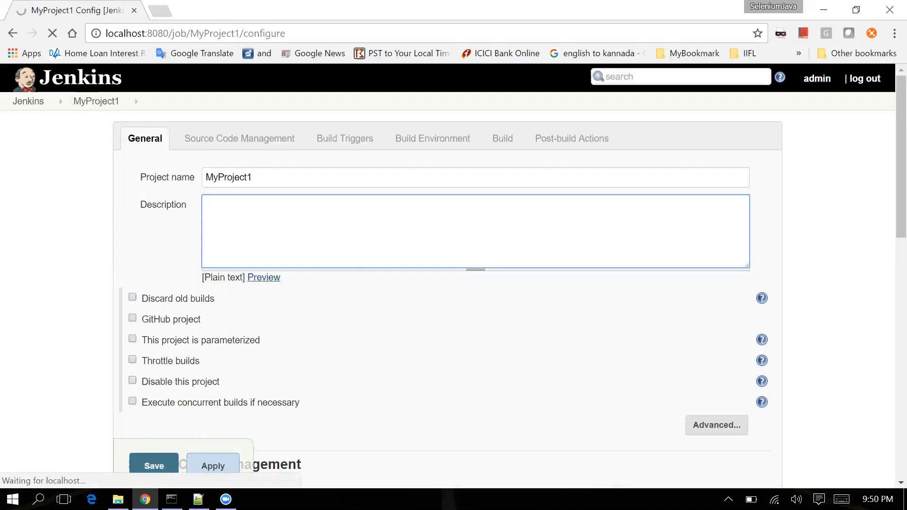
left_click_drag(154, 178, 181, 205)
left_click(236, 217)
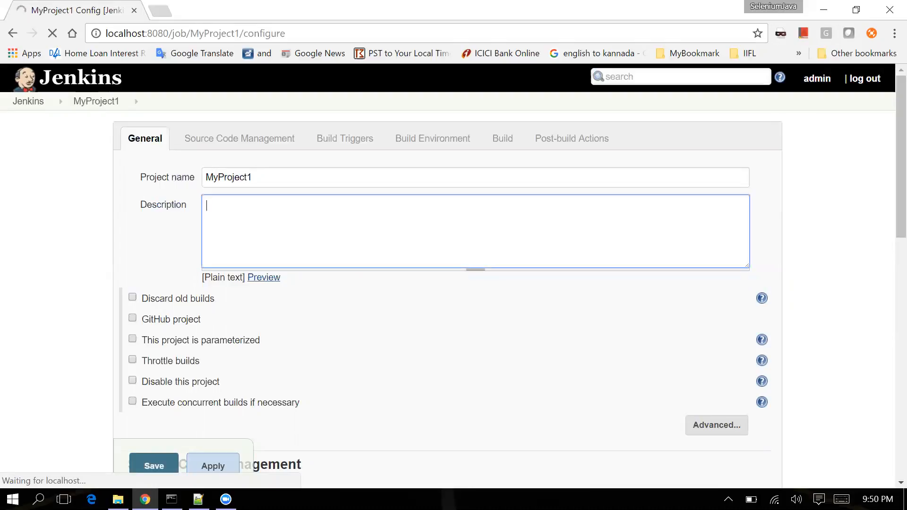
Step: Review Source Code Management and Build Triggers, switching Build periodically and Build after other projects are built on and off again
left_click(226, 146)
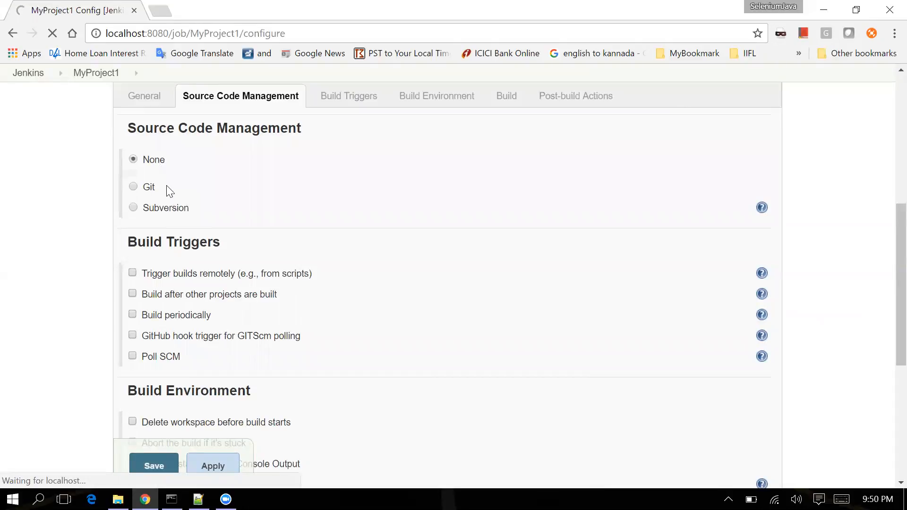
left_click(362, 105)
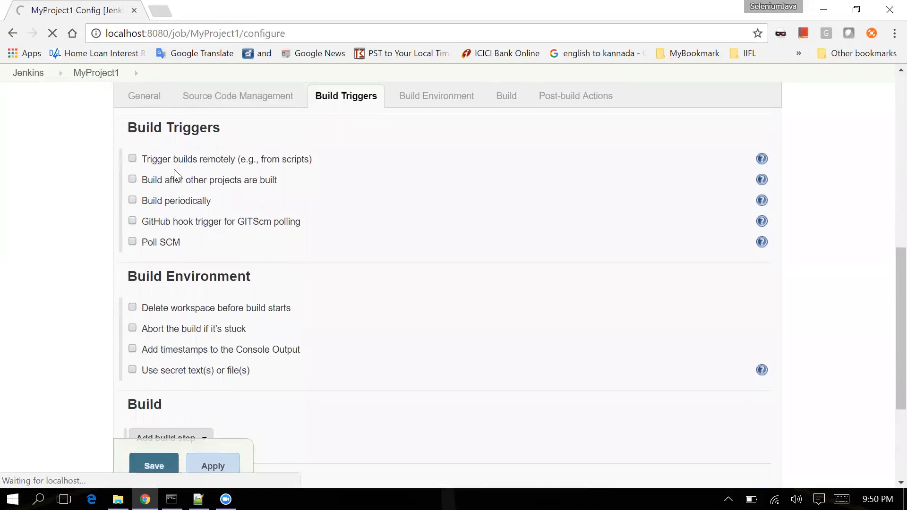
left_click(132, 199)
left_click(132, 200)
left_click(133, 179)
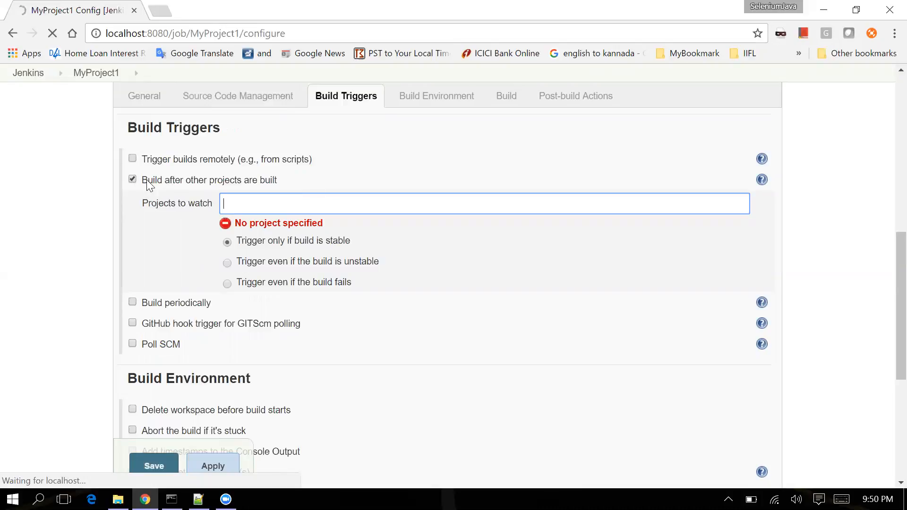
left_click(133, 179)
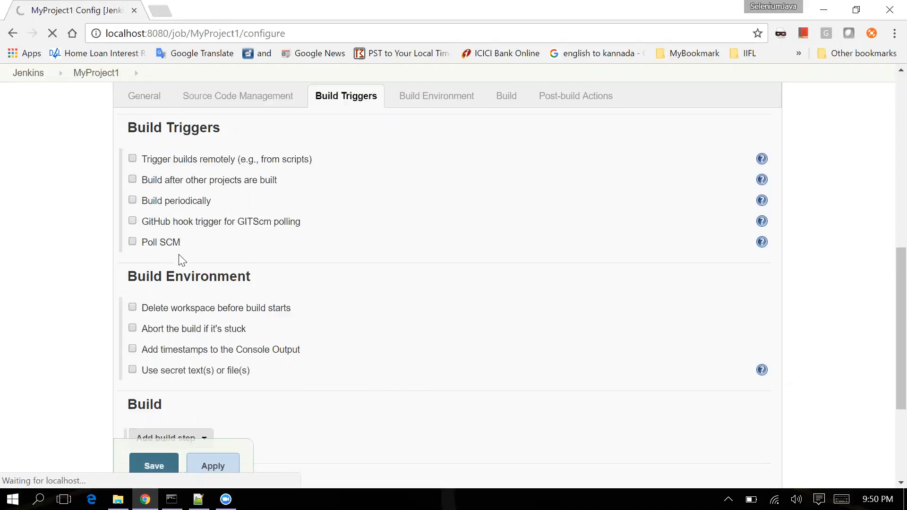
Step: Review the Build Environment options, add an Execute Windows batch command build step, and place the cursor in its Command field
left_click(409, 103)
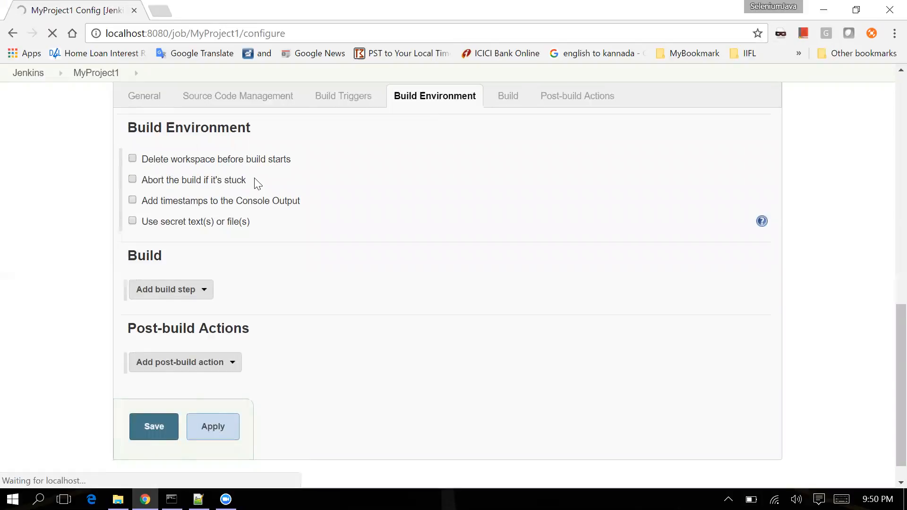
left_click(509, 98)
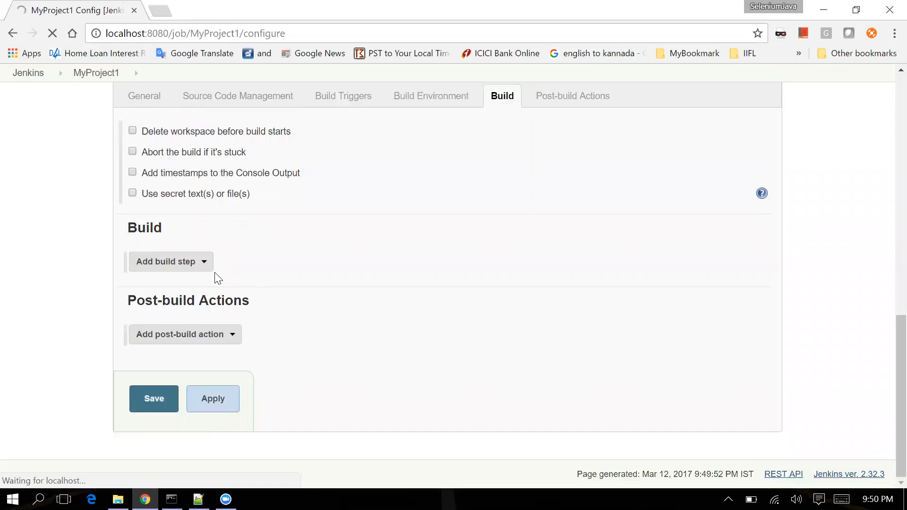
left_click(205, 265)
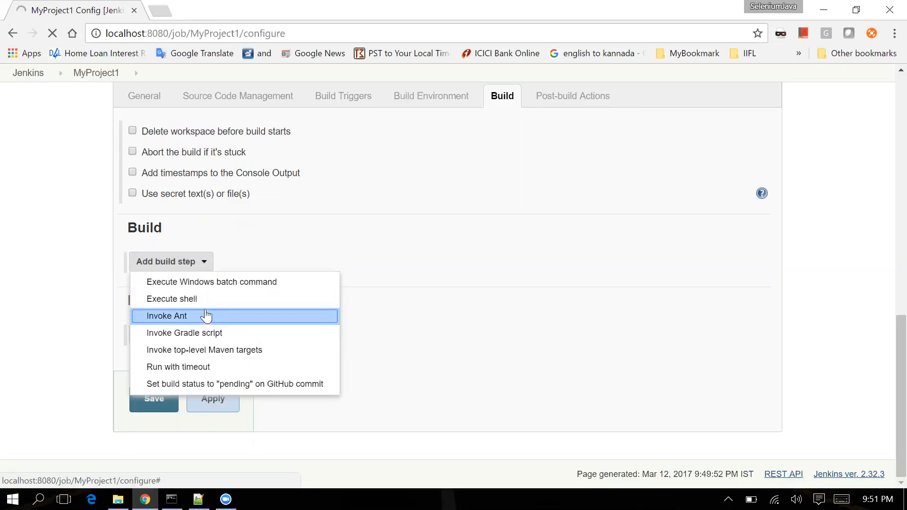
left_click(236, 284)
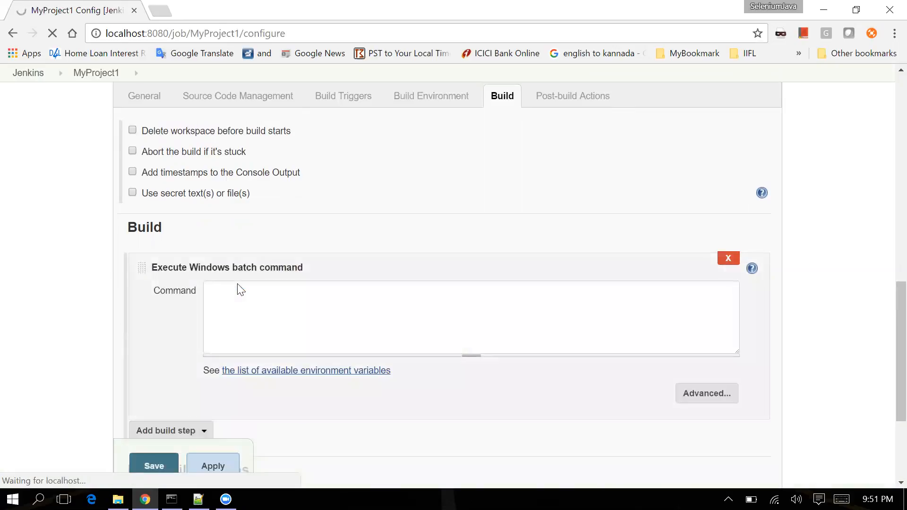
left_click(236, 294)
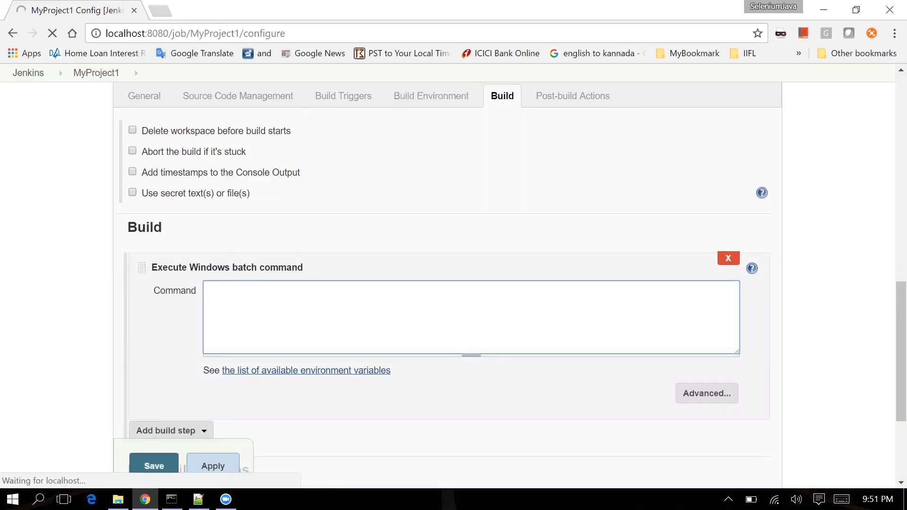
Step: Switch to Notepad++ and copy the command echo %time% from line 11 of the notes
left_click(198, 499)
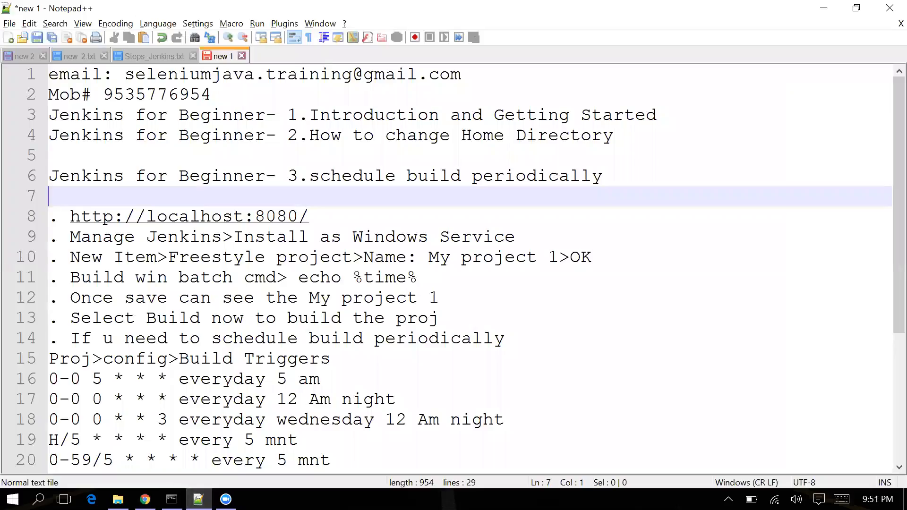
left_click_drag(418, 277, 298, 277)
key("ctrl+c")
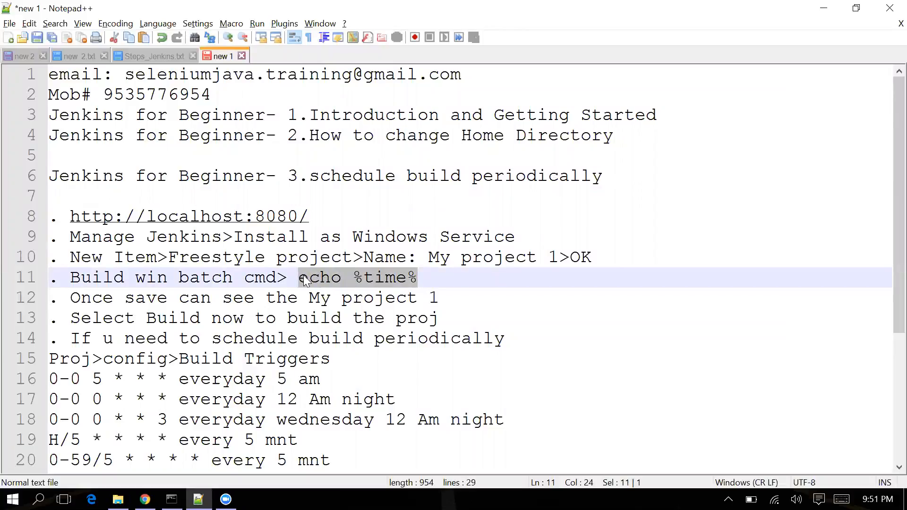
Step: Open a new Command Prompt, run the copied echo %time% command, highlight its output, and minimize the window
key("super+r")
type("cmd")
key("Return")
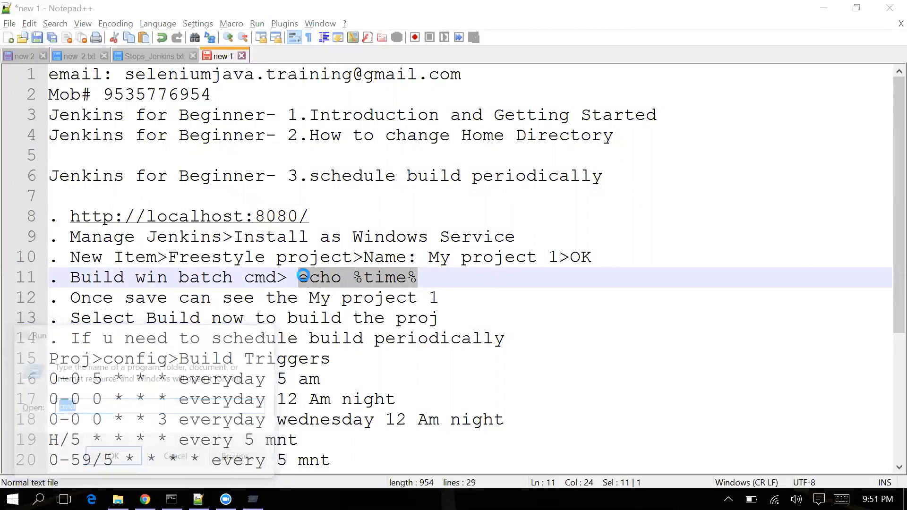
key("ctrl+v")
key("Return")
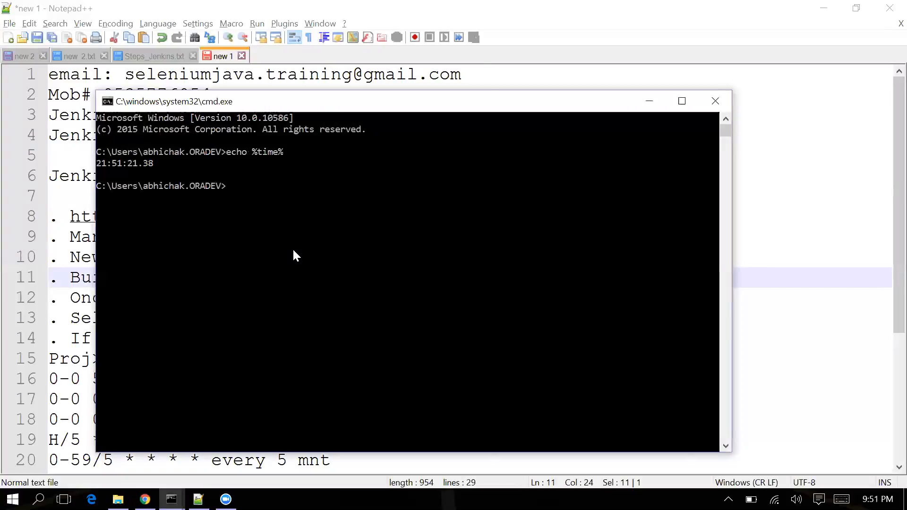
left_click(154, 163)
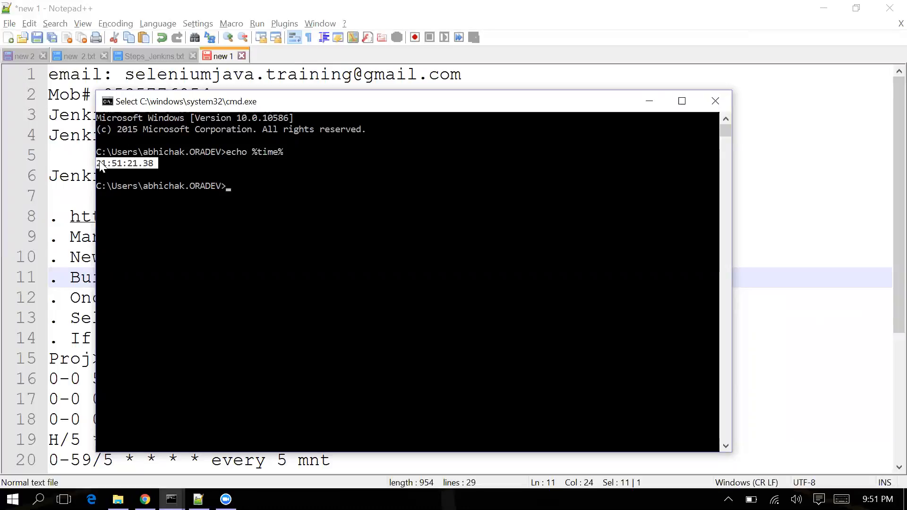
left_click(648, 99)
key("alt+Tab")
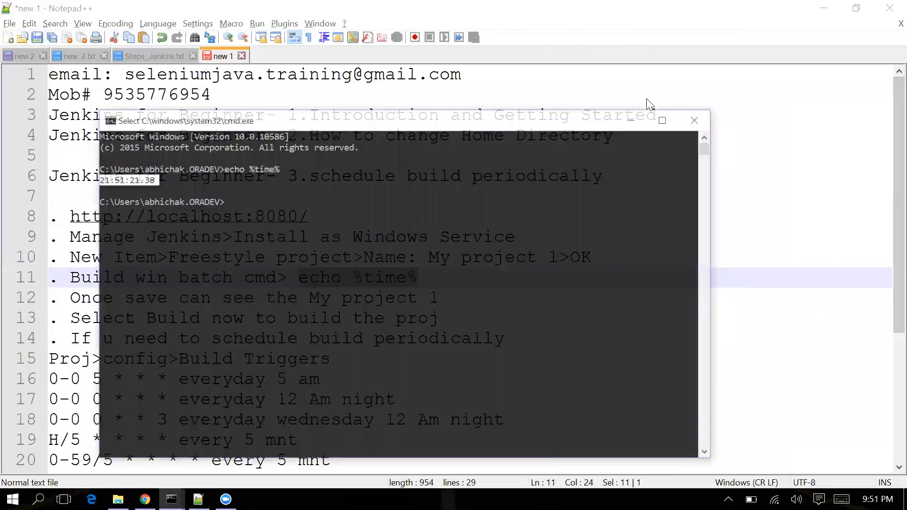
left_click(705, 106)
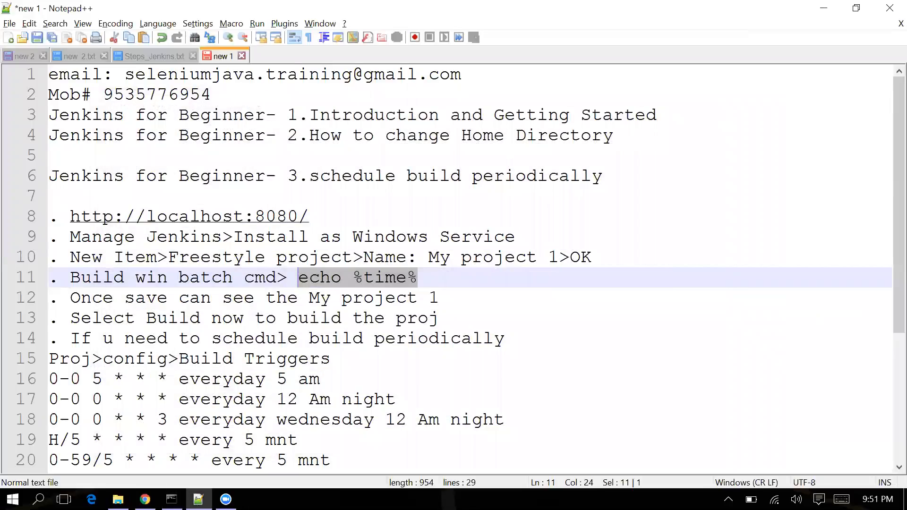
Step: Switch back to Chrome, paste echo %time% as the batch command, and save the MyProject1 configuration
left_click(145, 499)
key("ctrl+v")
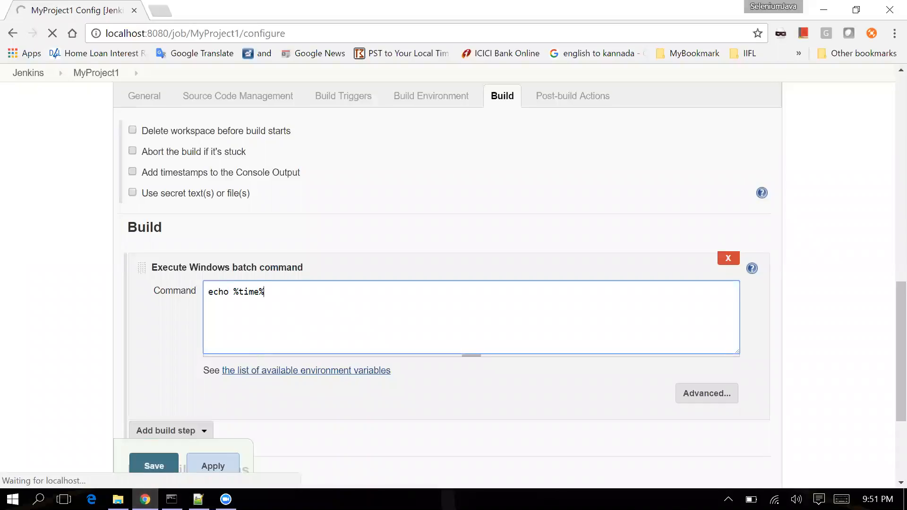
left_click(159, 466)
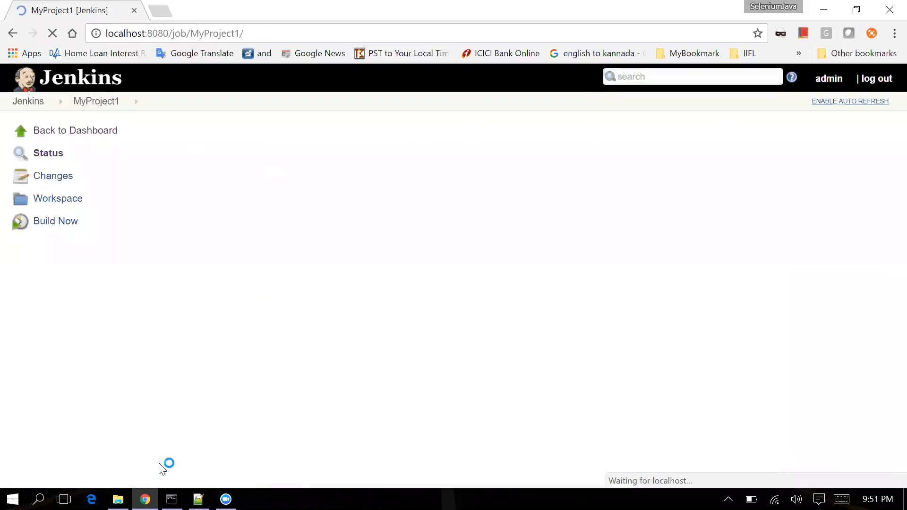
Step: Return to the Jenkins dashboard, start a build of MyProject1, and enable auto refresh
left_click(68, 137)
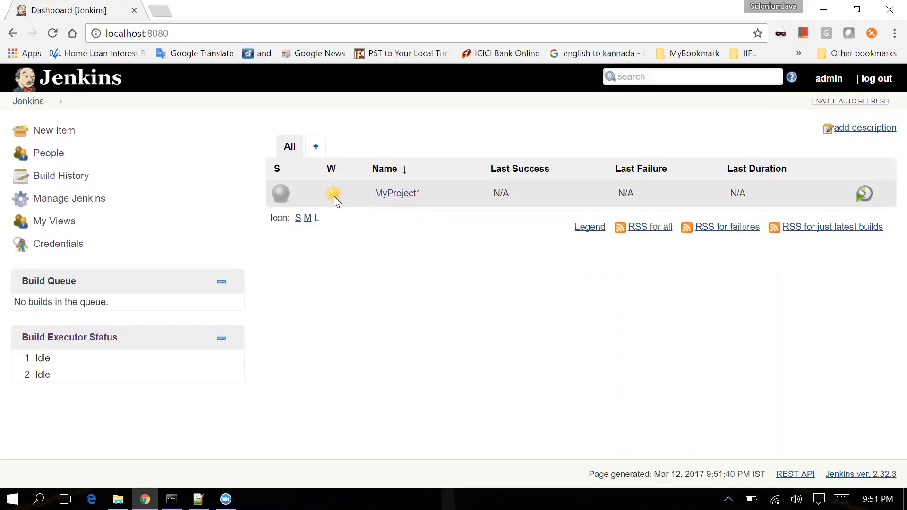
mouse_move(283, 194)
mouse_move(423, 202)
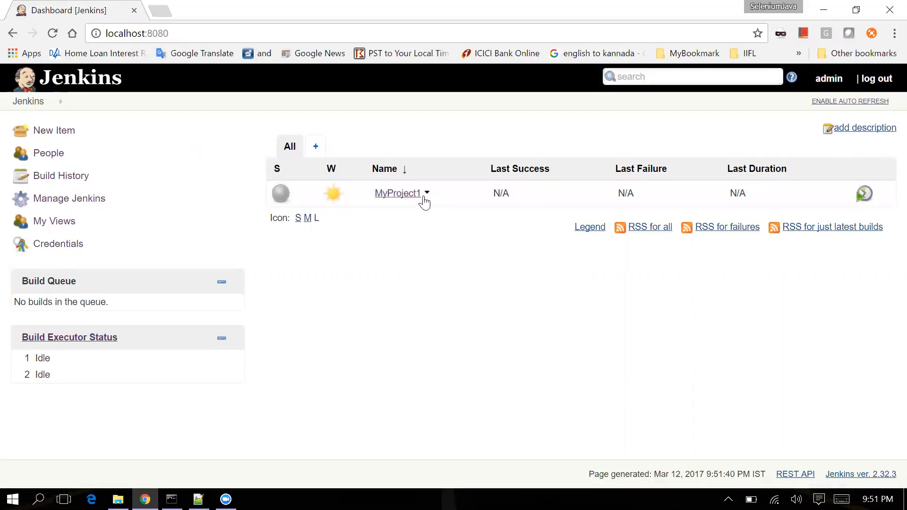
left_click(427, 198)
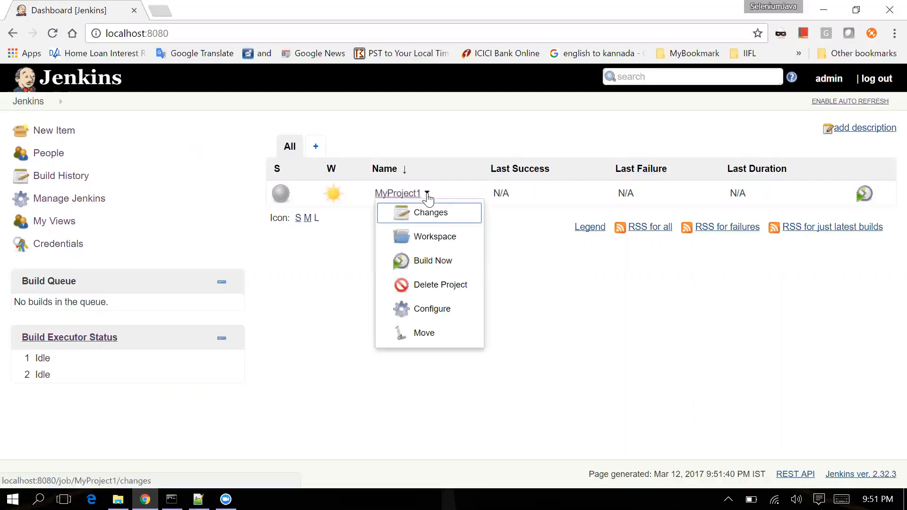
left_click(433, 262)
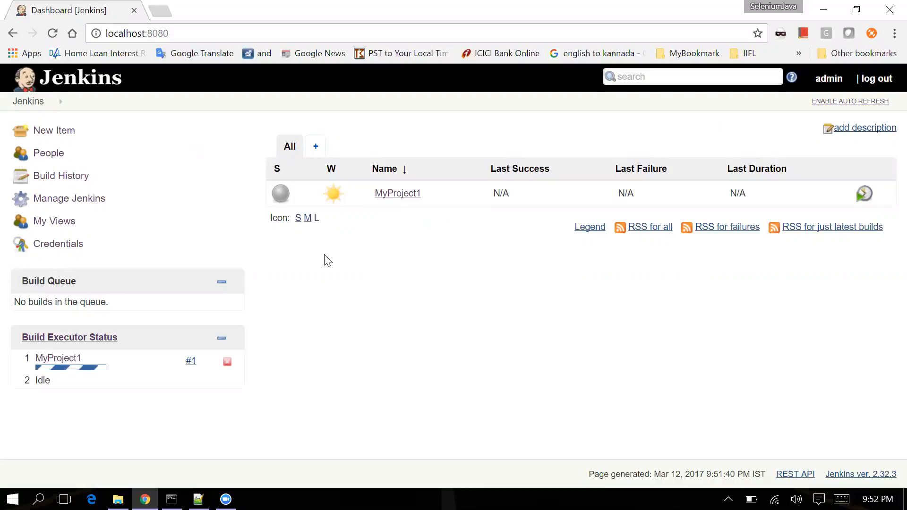
mouse_move(85, 371)
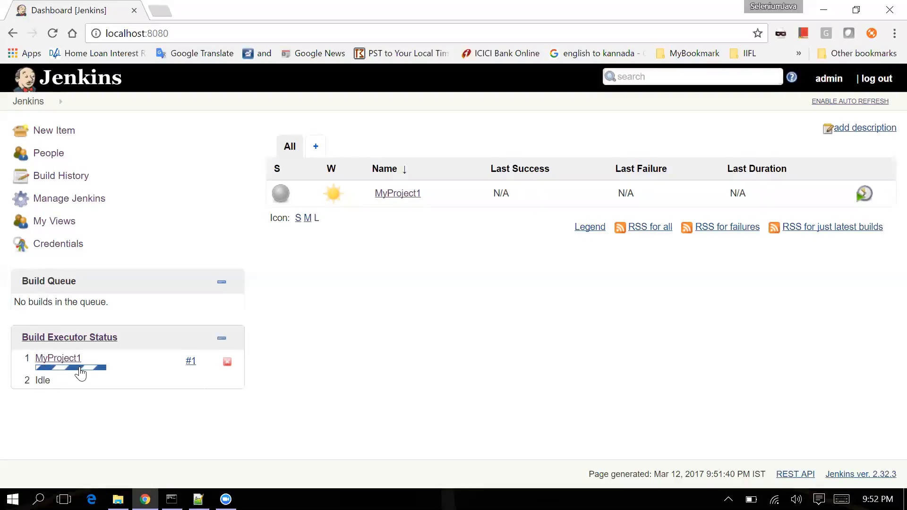
left_click(852, 102)
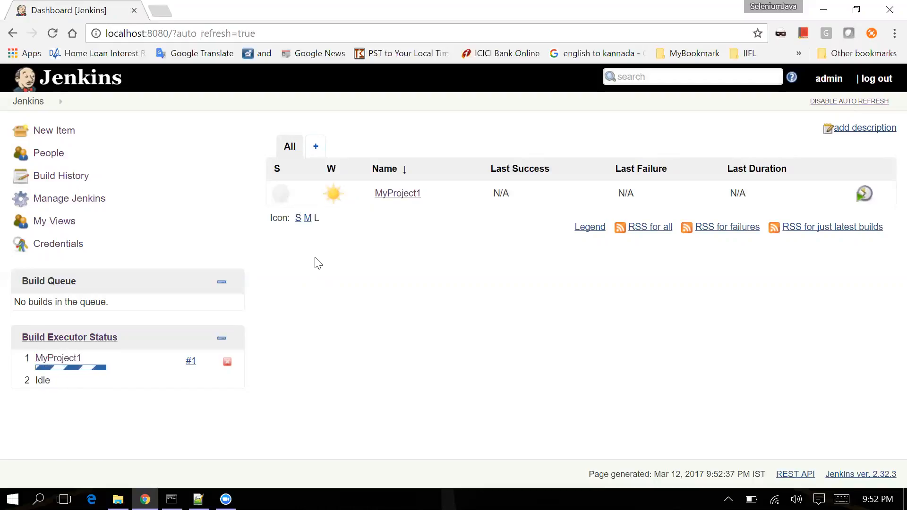
Step: Open running build #1 and examine its execution time and console output, highlighting the workspace path and the echo command lines
left_click(191, 361)
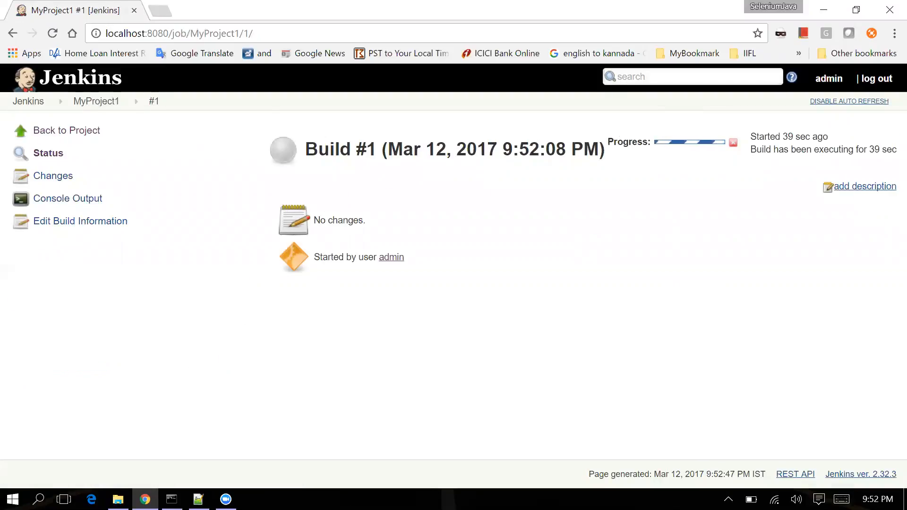
left_click_drag(773, 149, 892, 150)
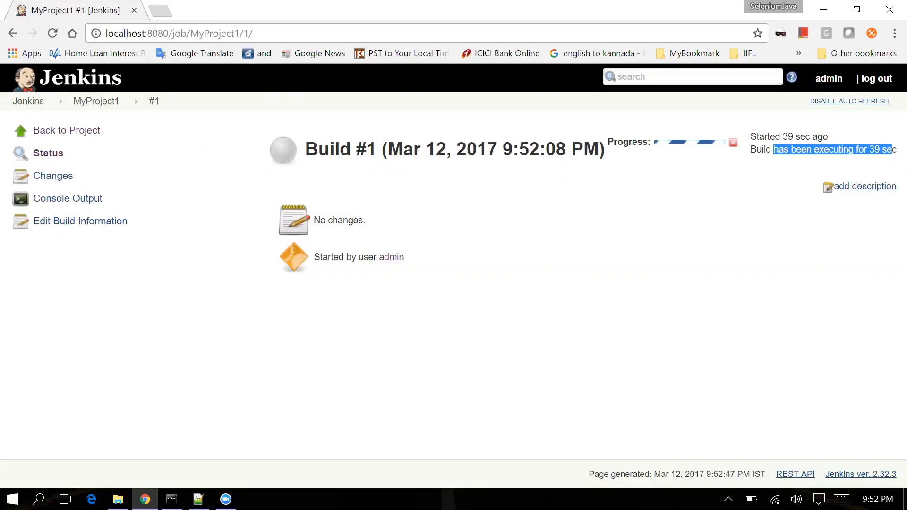
left_click(85, 203)
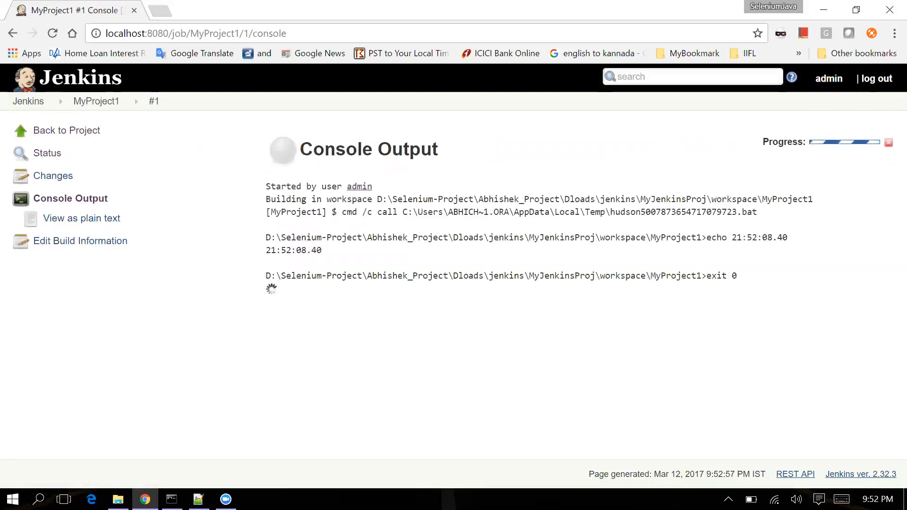
left_click_drag(281, 187, 372, 183)
left_click(297, 199)
left_click_drag(296, 200, 493, 211)
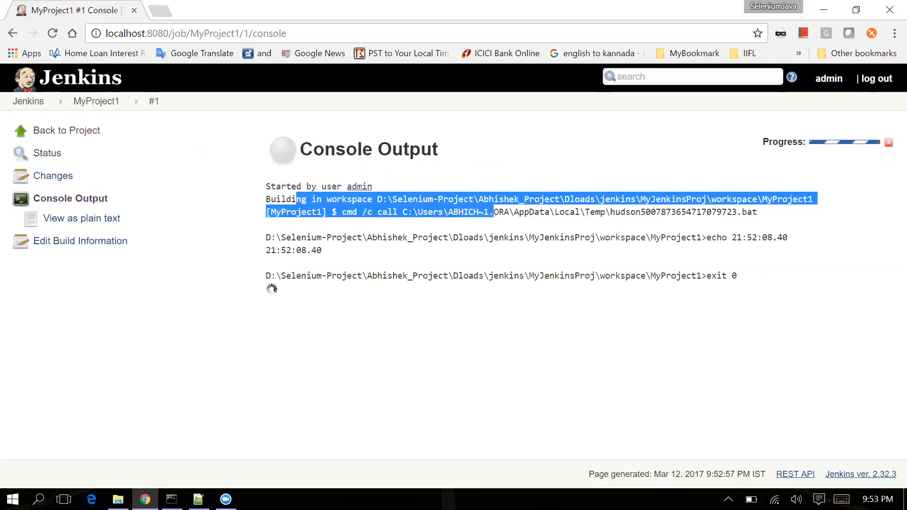
double_click(787, 199)
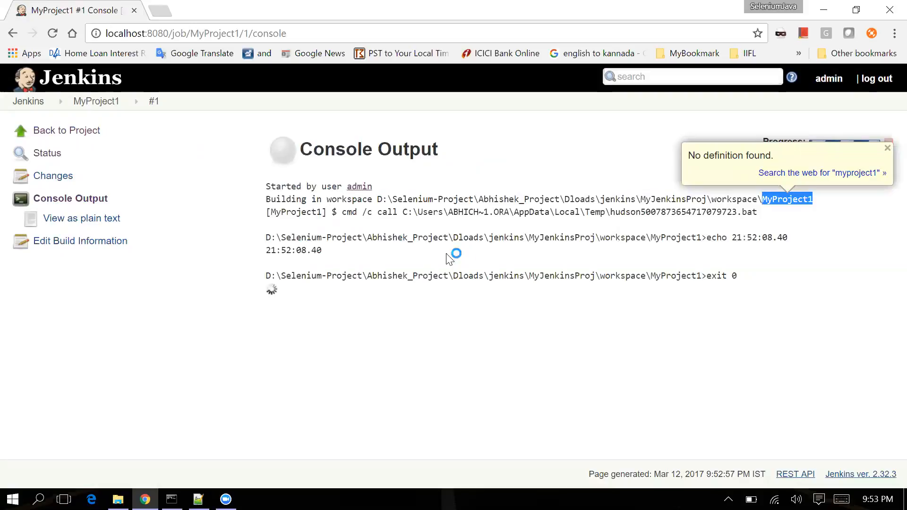
left_click_drag(317, 275, 267, 261)
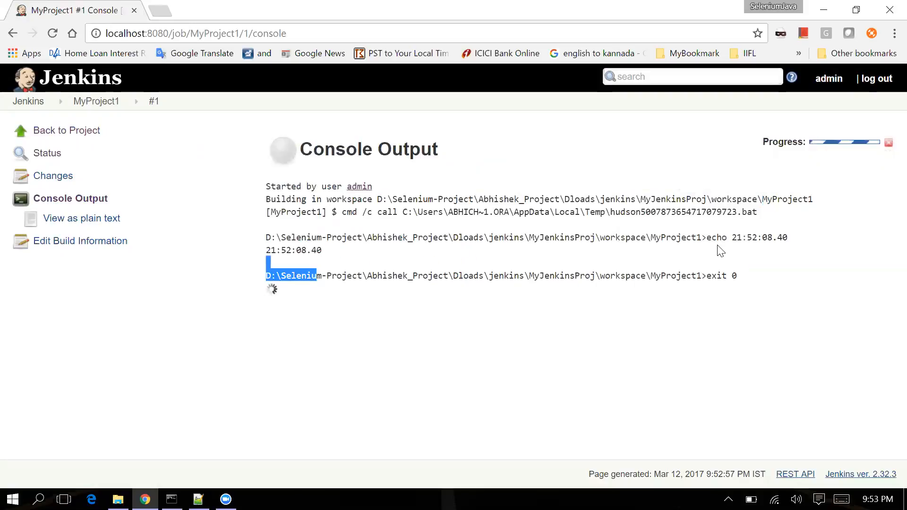
left_click_drag(711, 237, 766, 249)
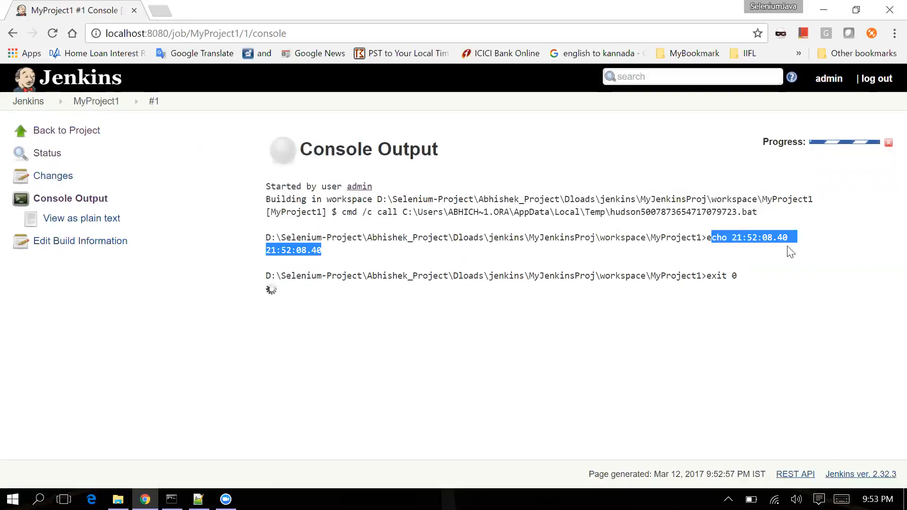
left_click(386, 249)
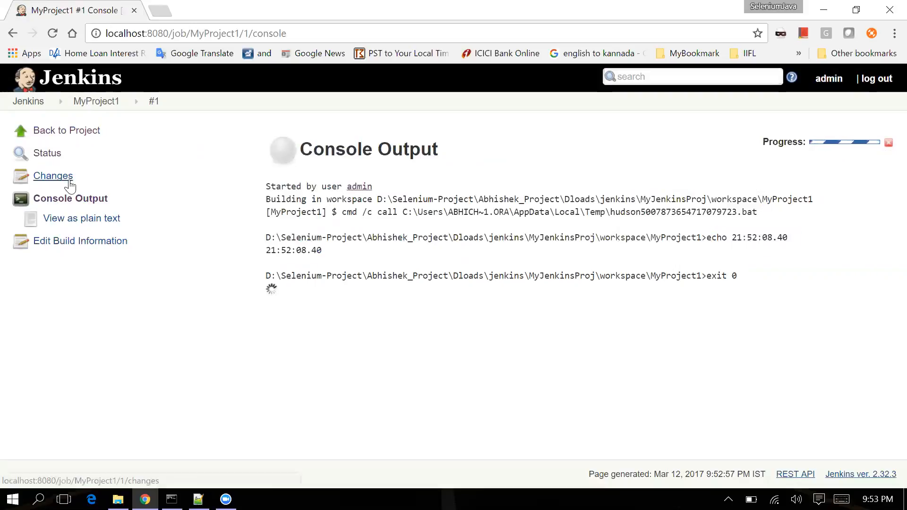
Step: View the build's changes and status pages, then return through the MyProject1 page to the dashboard
left_click(54, 178)
left_click(47, 155)
left_click(51, 135)
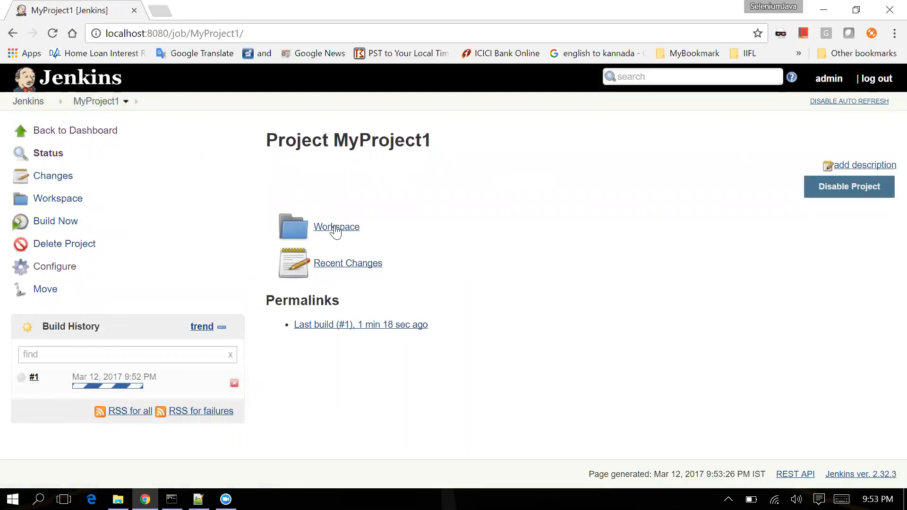
left_click(42, 131)
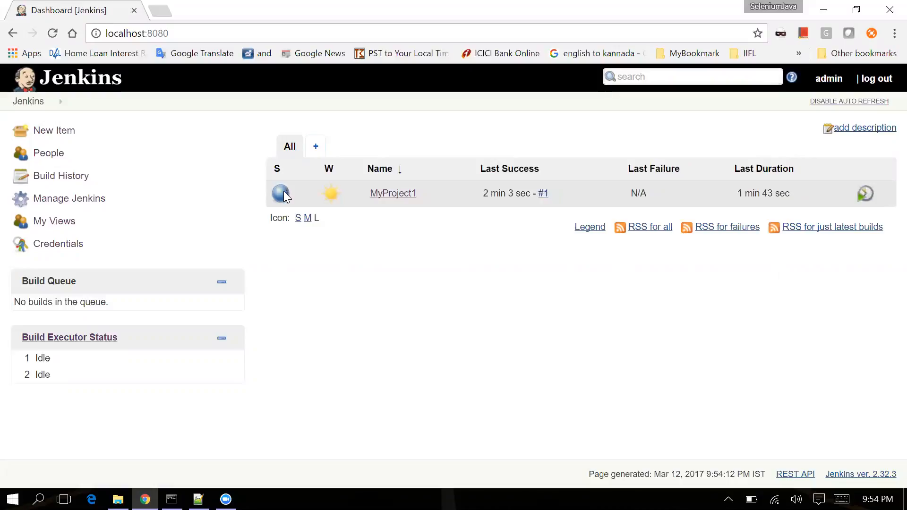
Step: Open the console output of MyProject1's last build and highlight the echoed time and the final result line
left_click(388, 194)
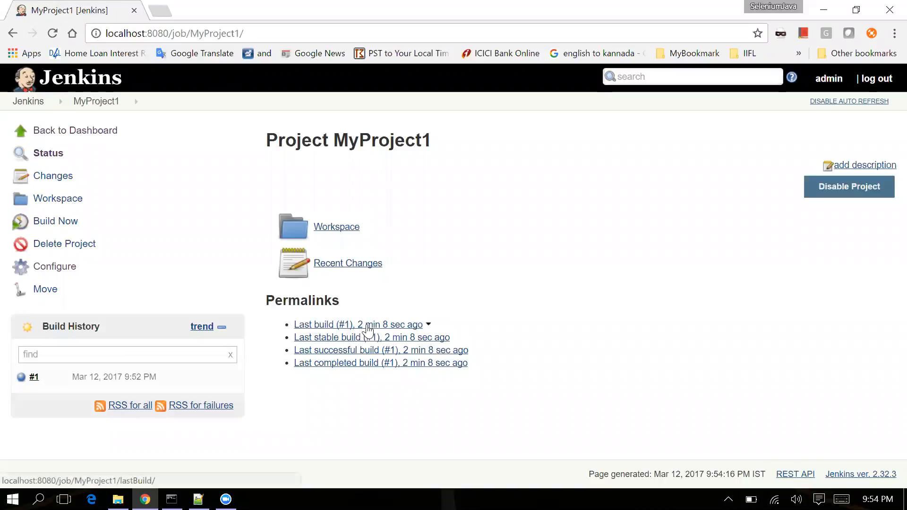
left_click(330, 327)
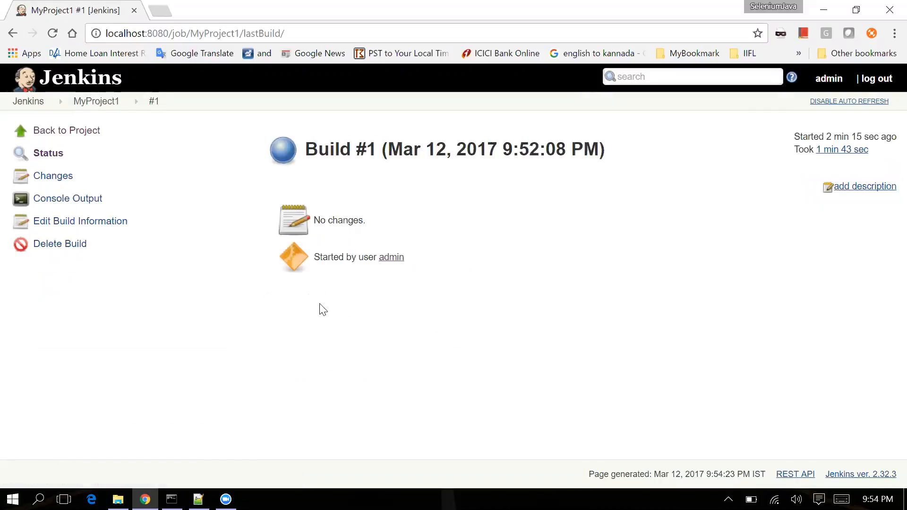
left_click(66, 198)
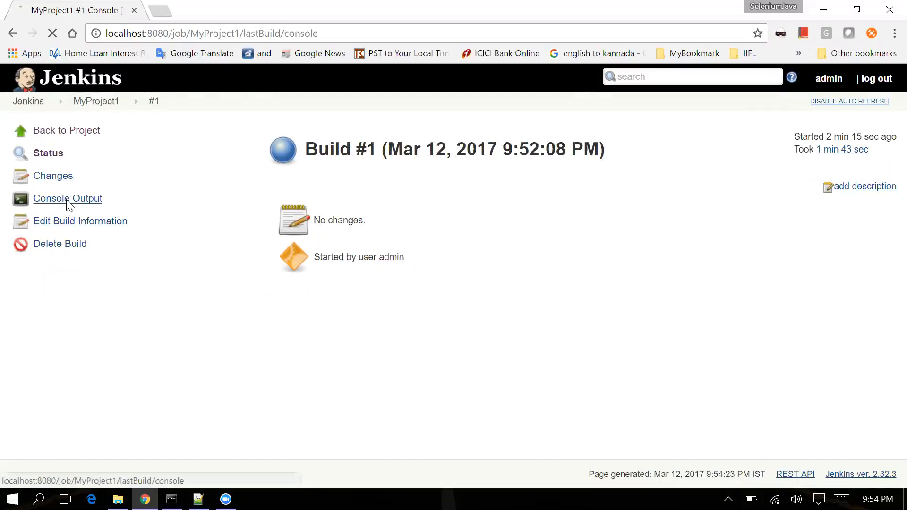
left_click_drag(265, 250, 317, 250)
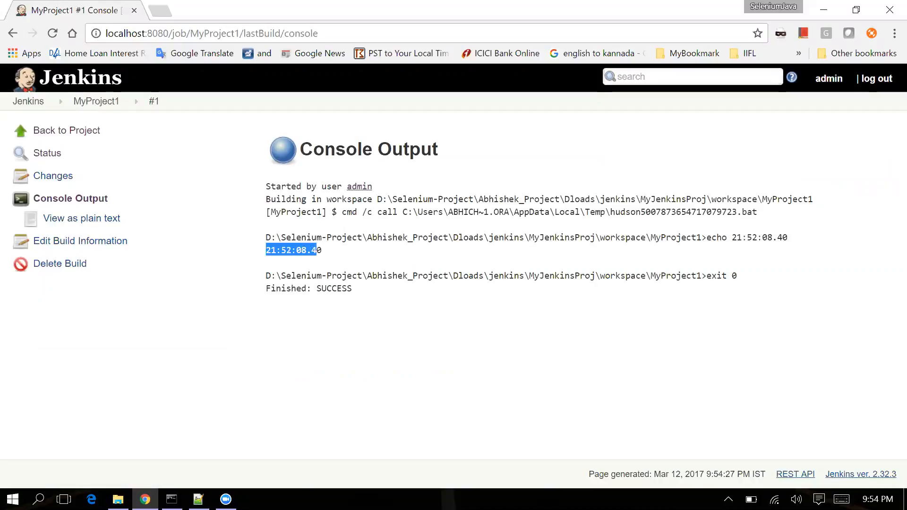
left_click_drag(291, 288, 353, 289)
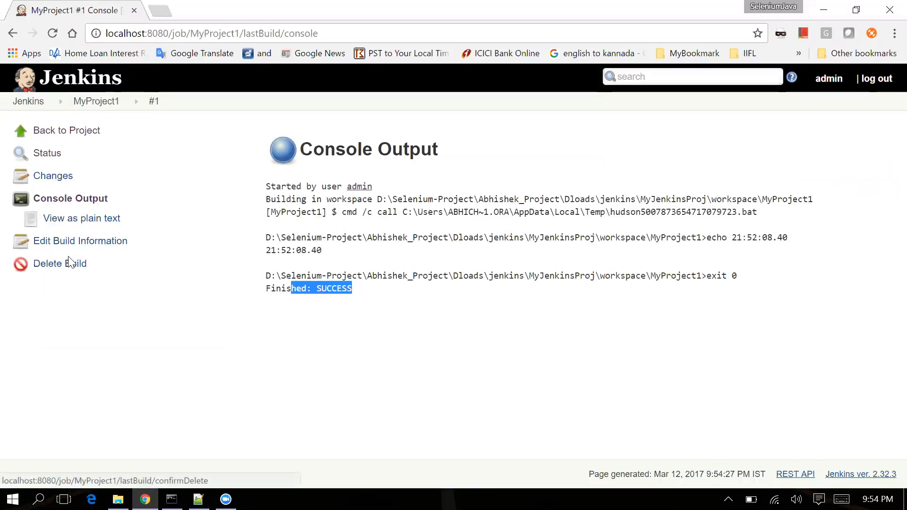
Step: Return from build #1 through its status and project pages to the dashboard, and start another build of MyProject1
left_click(46, 155)
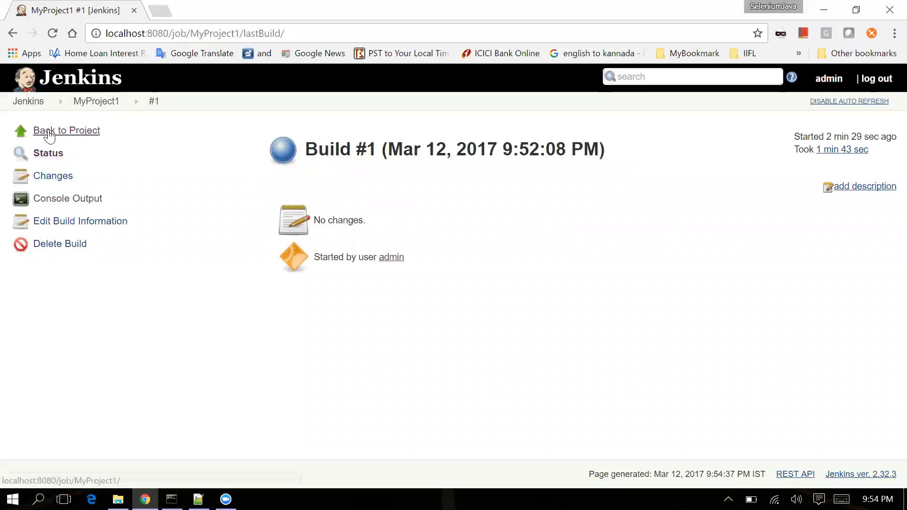
left_click(54, 133)
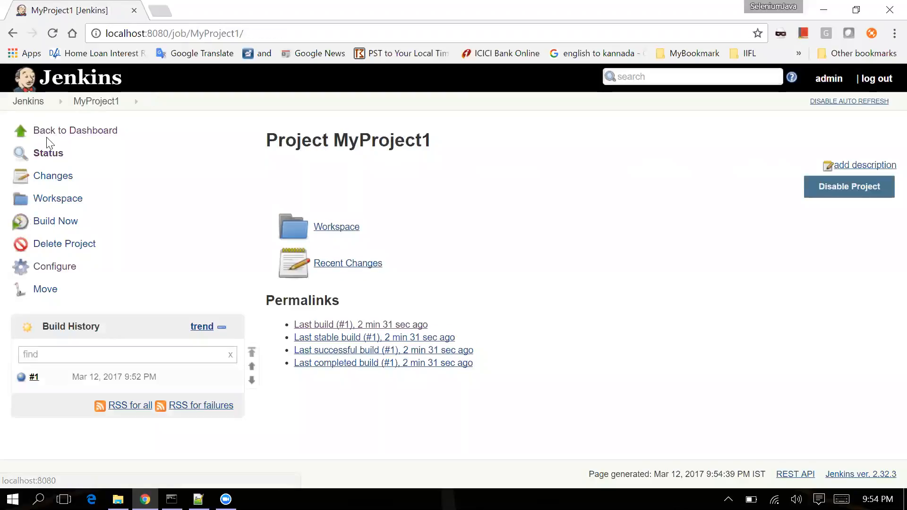
left_click(49, 134)
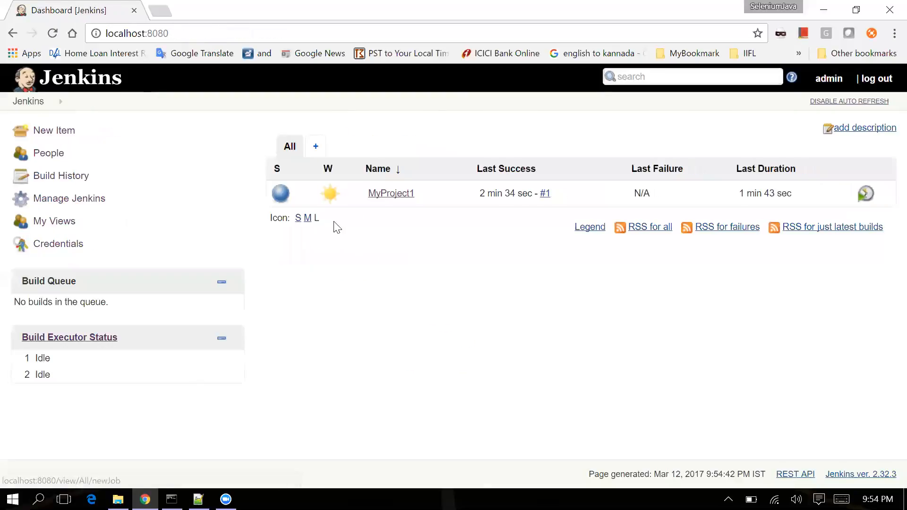
left_click(420, 195)
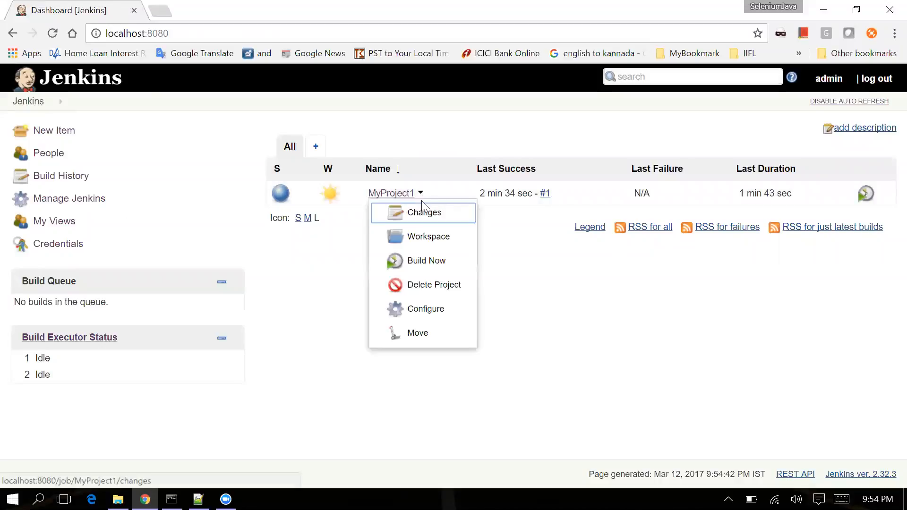
left_click(426, 261)
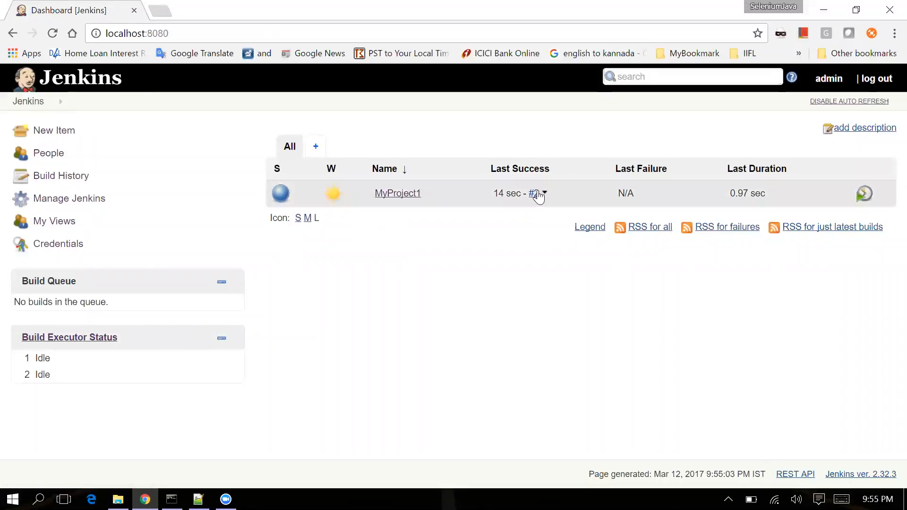
Step: Check build #2's console output and status page, highlighting the build's date and time in the status heading
left_click(544, 193)
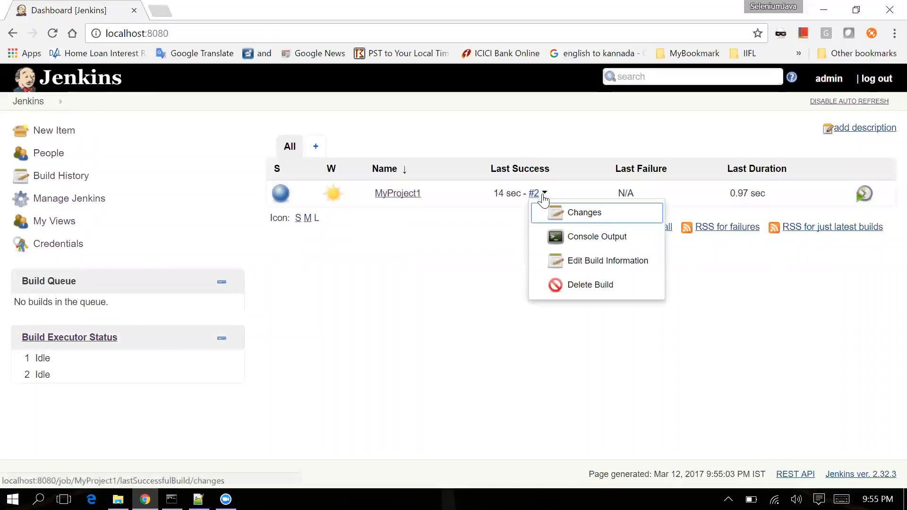
left_click(572, 235)
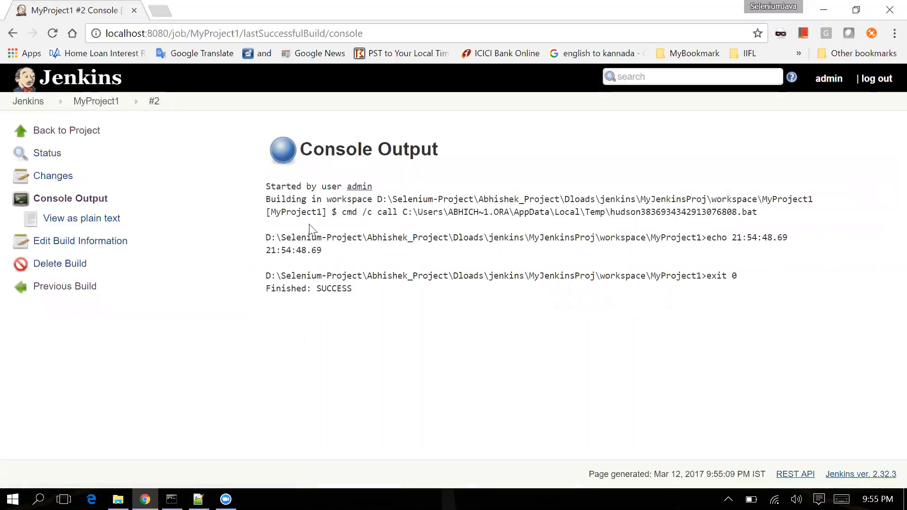
left_click(47, 154)
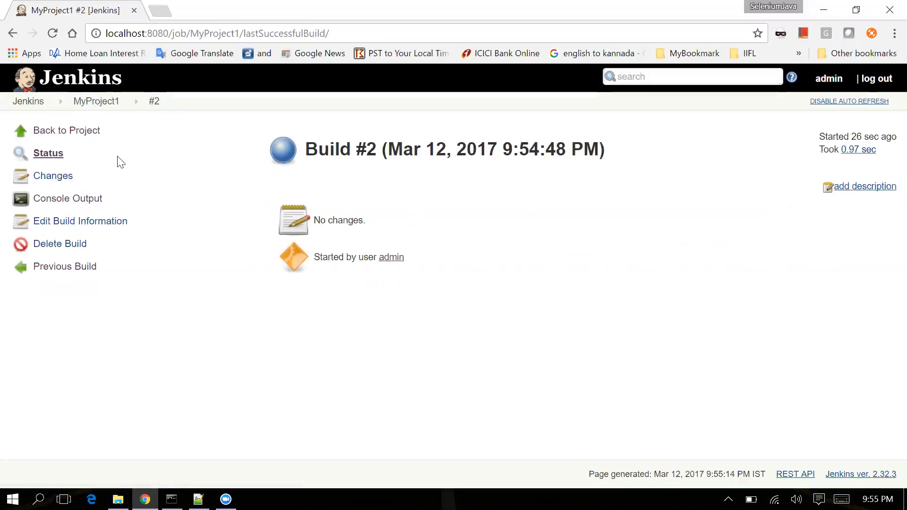
left_click_drag(339, 150, 584, 149)
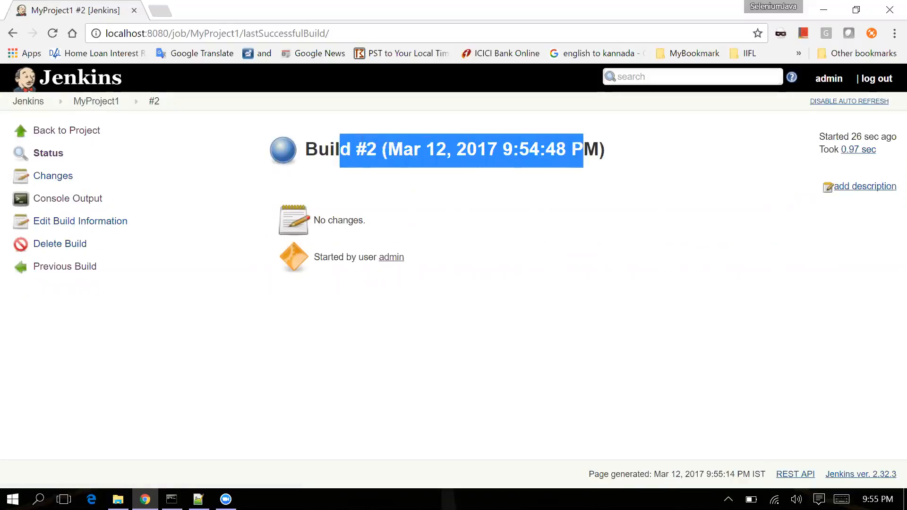
left_click(97, 199)
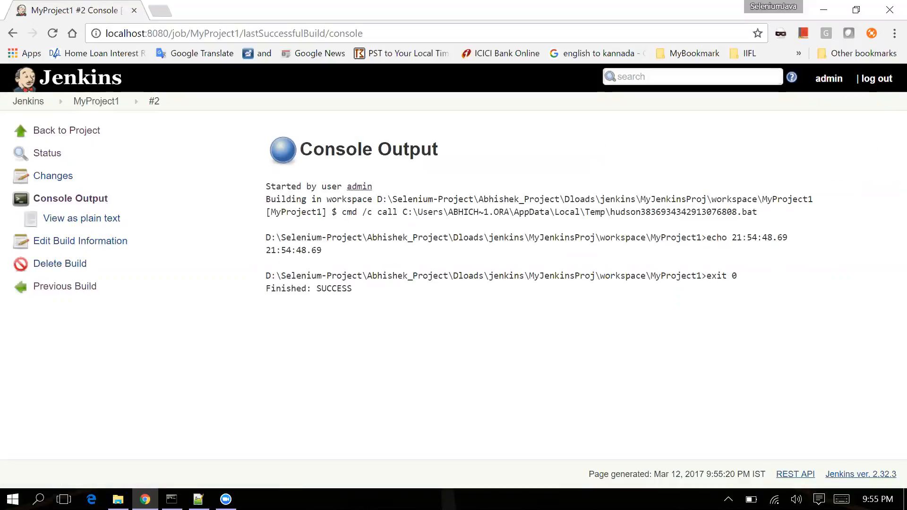
Step: Return through the MyProject1 page to the dashboard and check the project's weather and status indicators
left_click(90, 106)
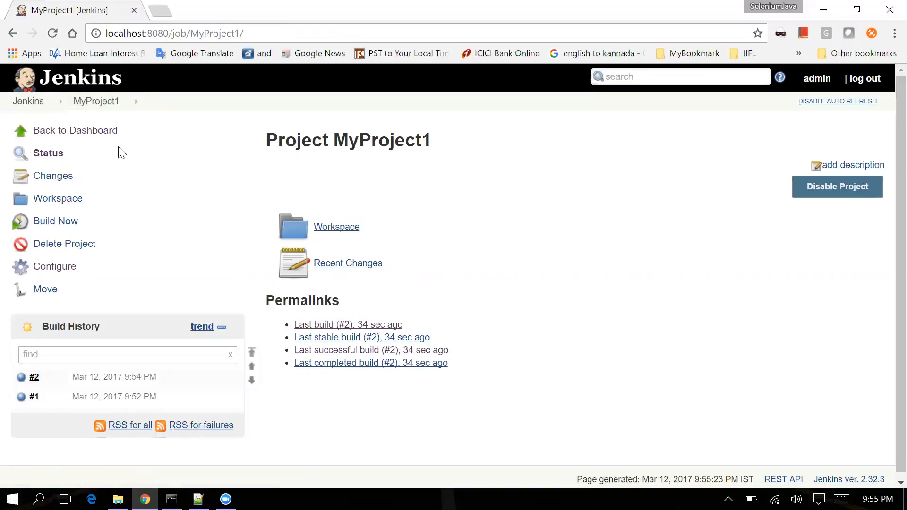
left_click(81, 131)
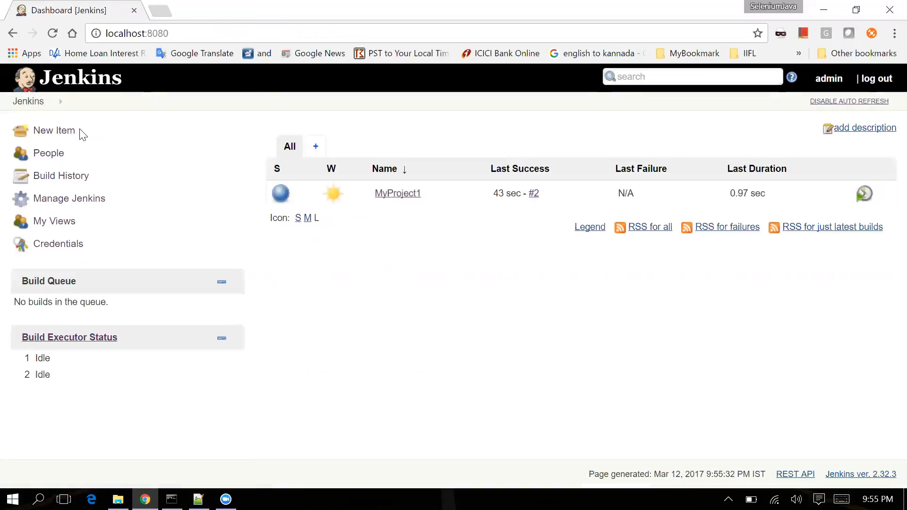
mouse_move(334, 194)
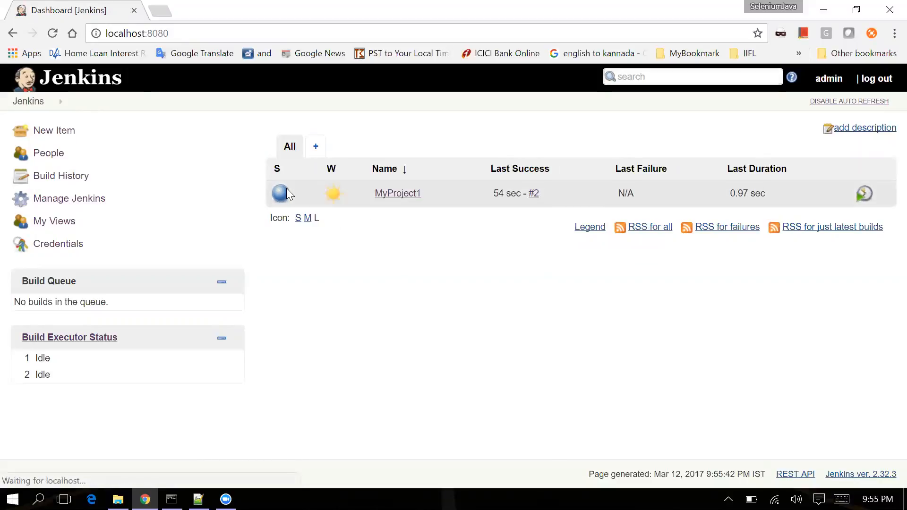
Step: Change the Windows batch command in MyProject1's build configuration to echo time without percent signs, and save
left_click(409, 193)
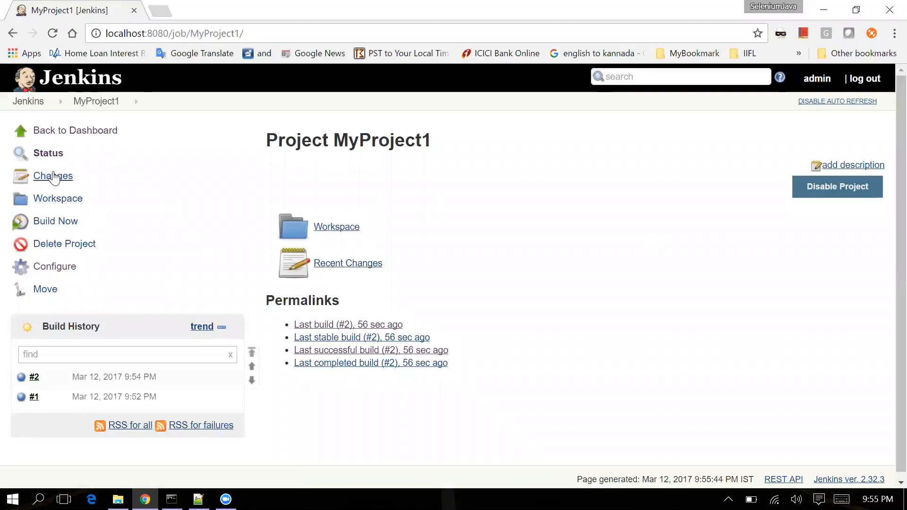
left_click(55, 268)
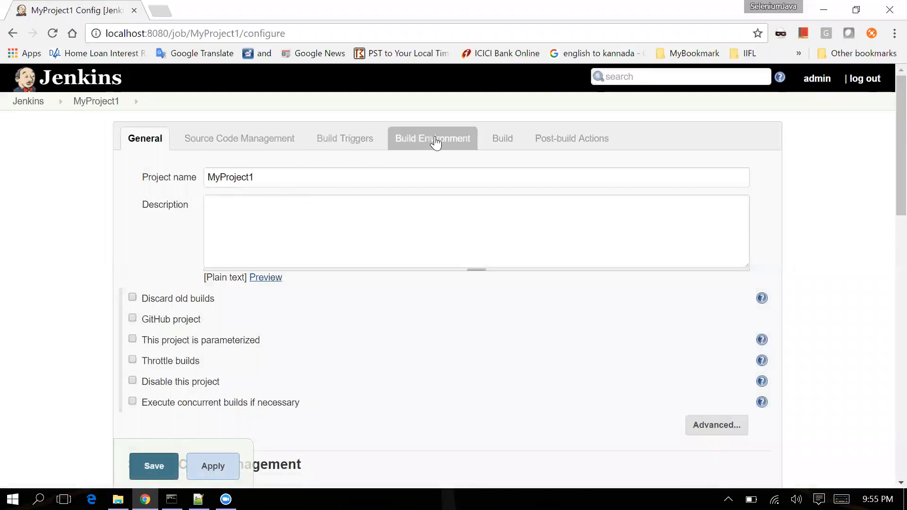
left_click(501, 139)
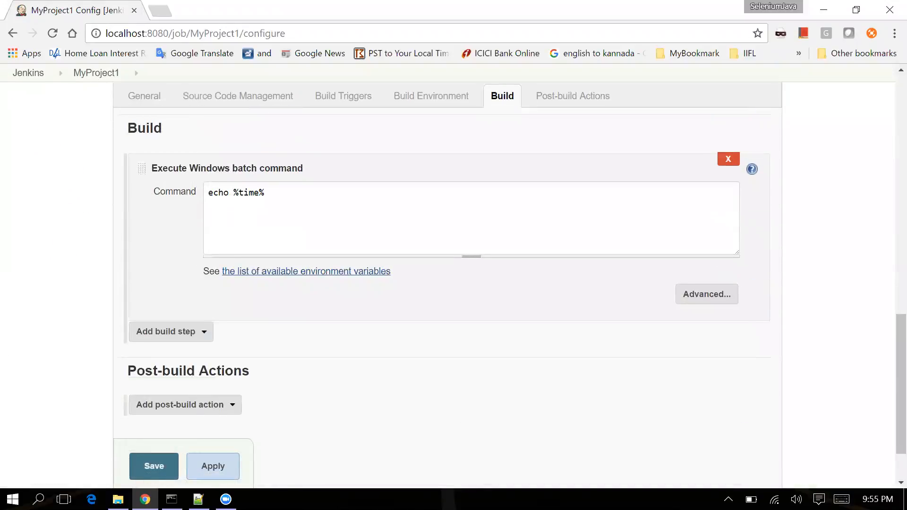
left_click(265, 193)
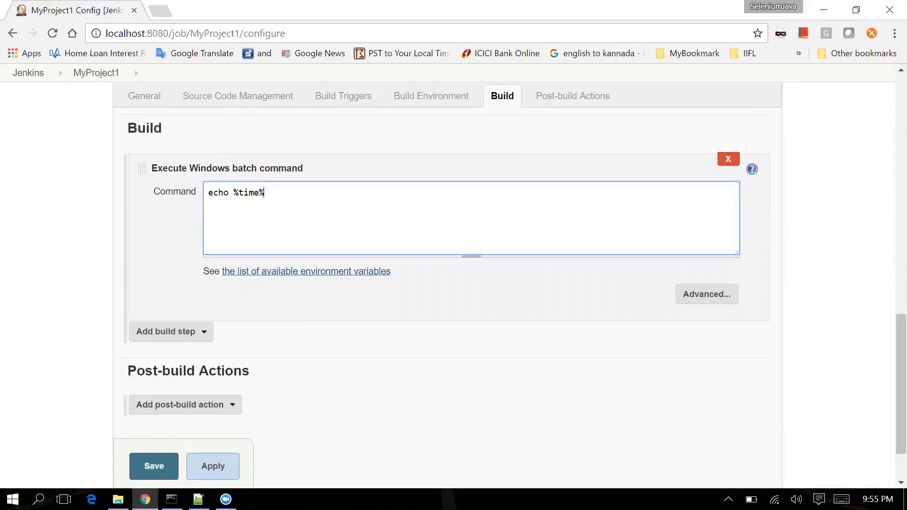
key("BackSpace")
left_click(149, 465)
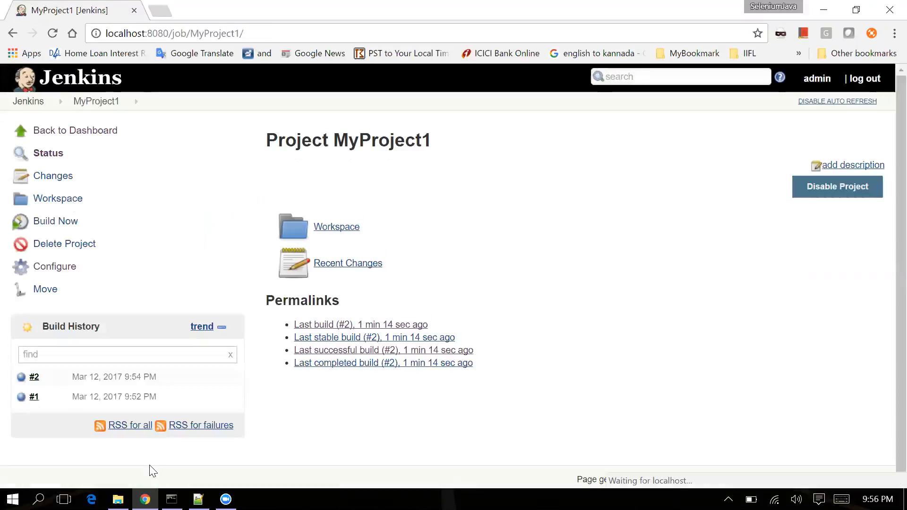
Step: Go back to the dashboard and build MyProject1 with the edited batch command
left_click(47, 133)
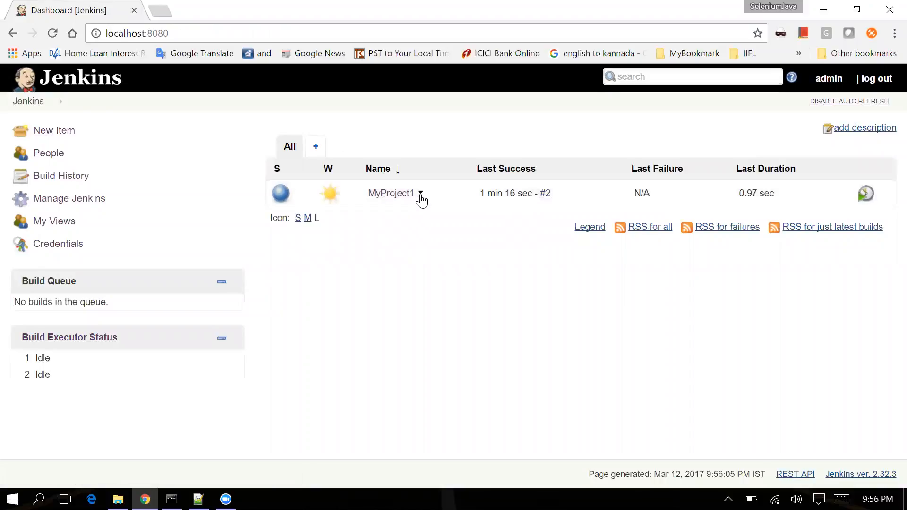
left_click(420, 195)
left_click(422, 261)
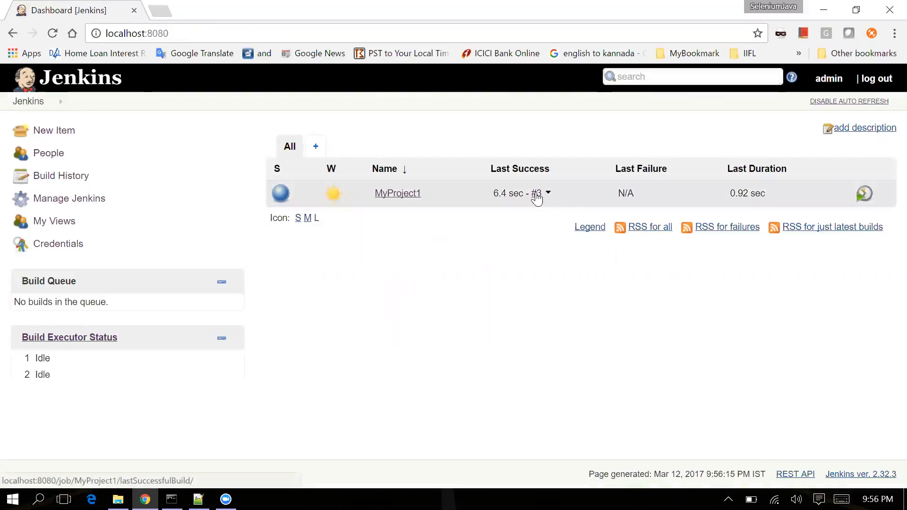
Step: Open build #3's console output from the project's build history and highlight the echoed text and the echo command
left_click(391, 196)
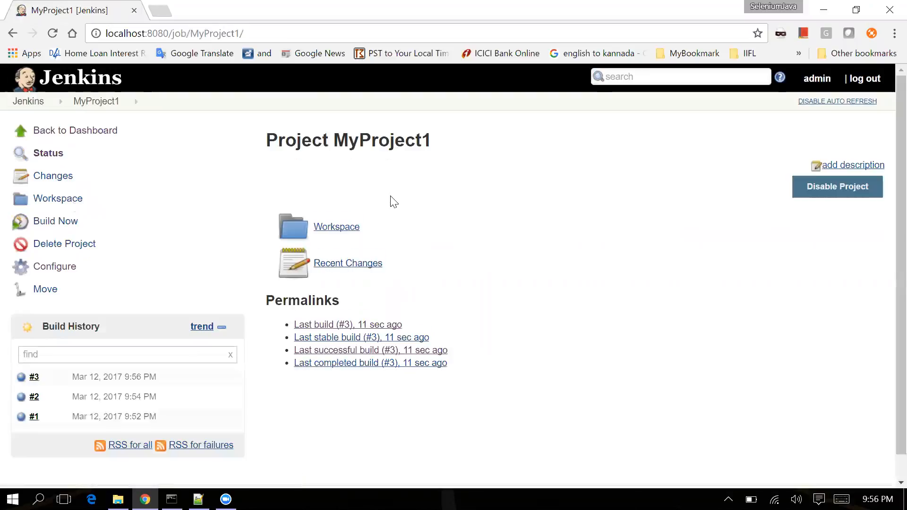
left_click(33, 380)
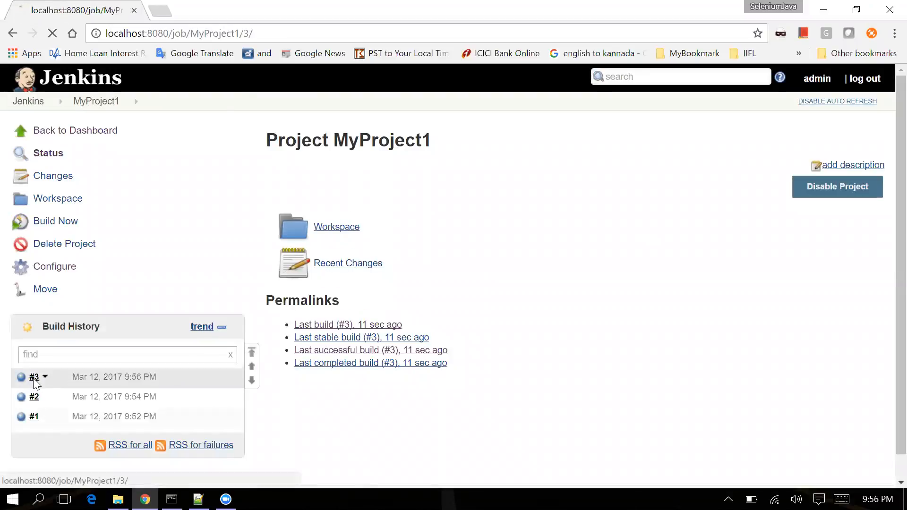
left_click(68, 199)
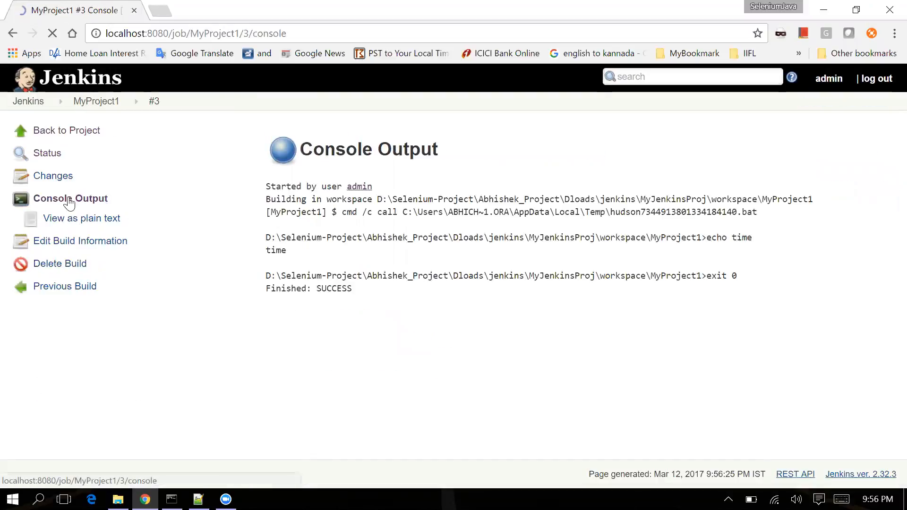
left_click_drag(287, 250, 271, 250)
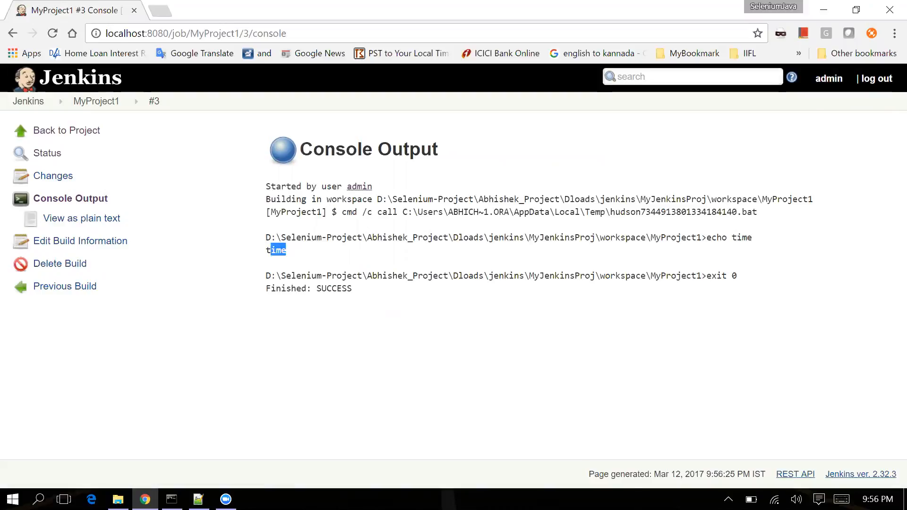
left_click_drag(717, 238, 752, 237)
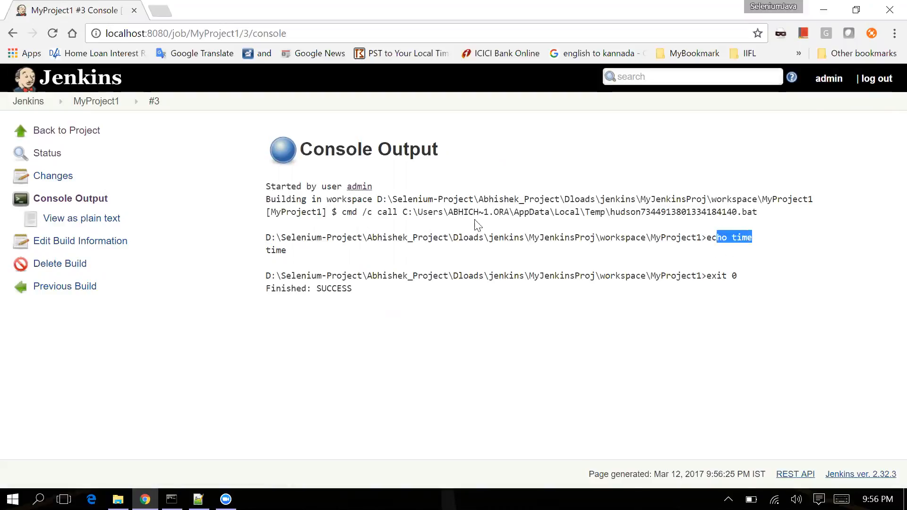
Step: Reopen MyProject1's configuration, clear the batch command, and remove the Execute Windows batch command build step
left_click(71, 130)
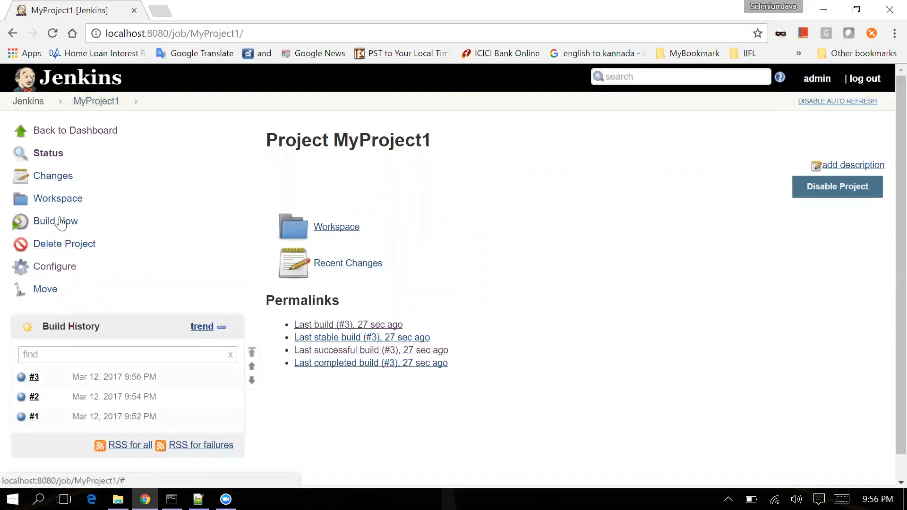
left_click(62, 270)
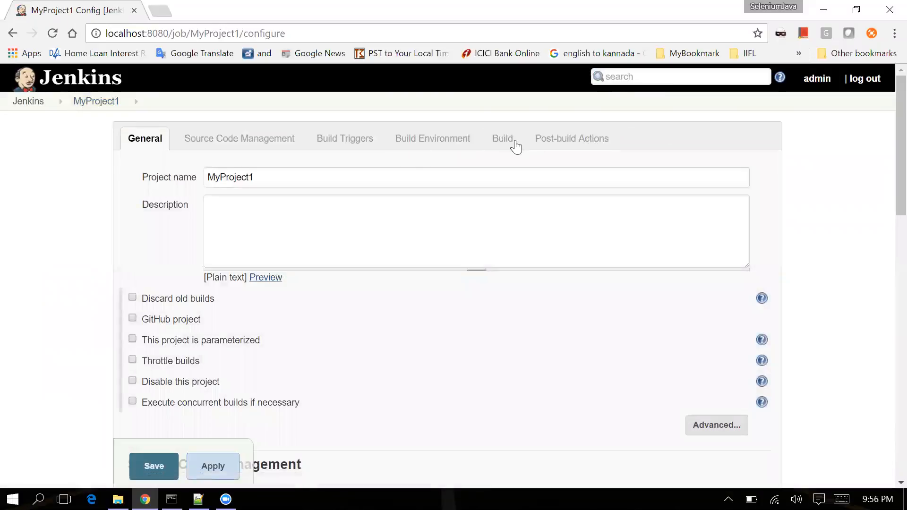
left_click(515, 147)
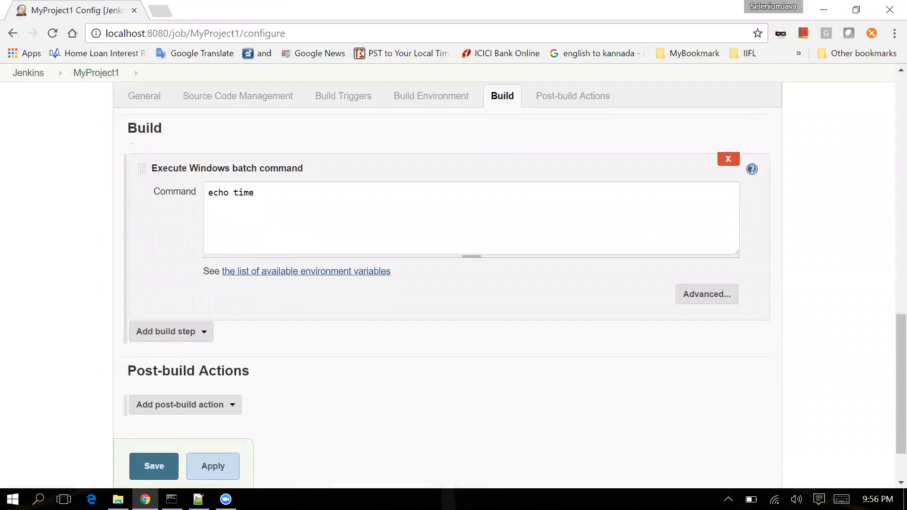
left_click_drag(274, 194, 132, 185)
key("BackSpace")
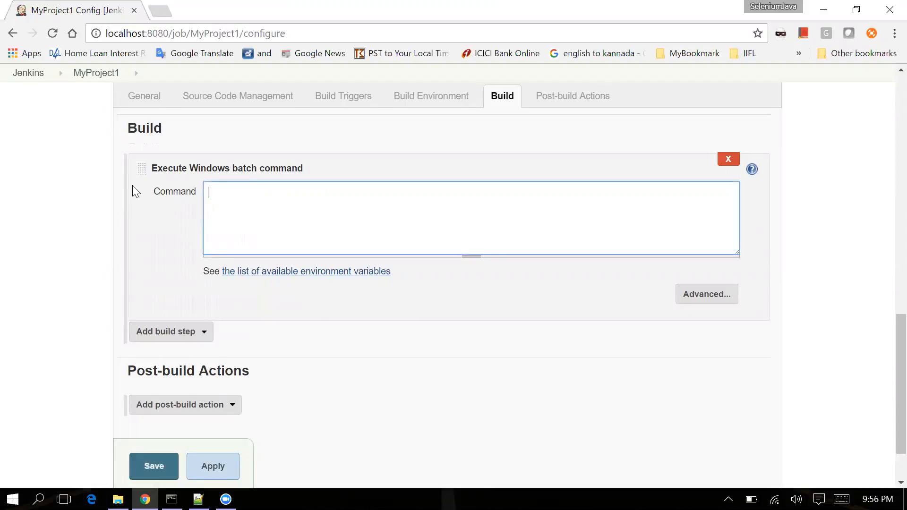
left_click(728, 159)
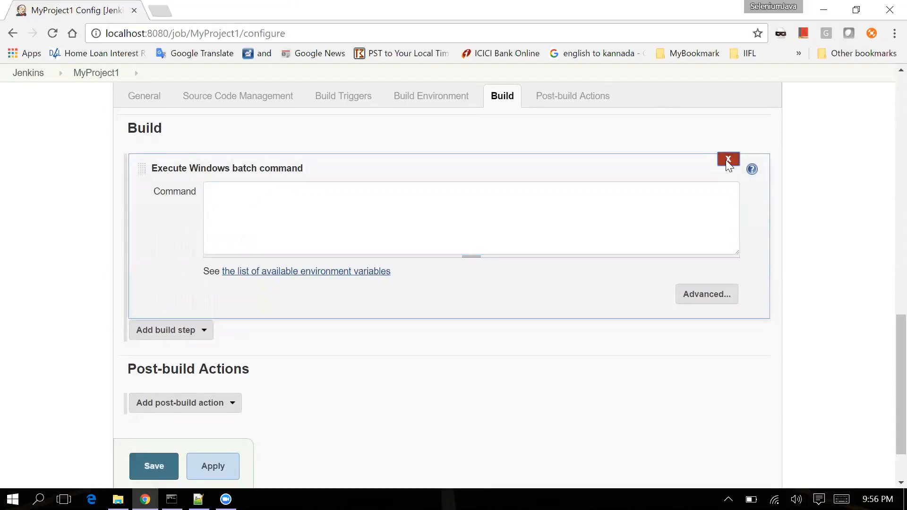
Step: Add an Execute shell build step to MyProject1 with the command echo %time%
left_click(203, 263)
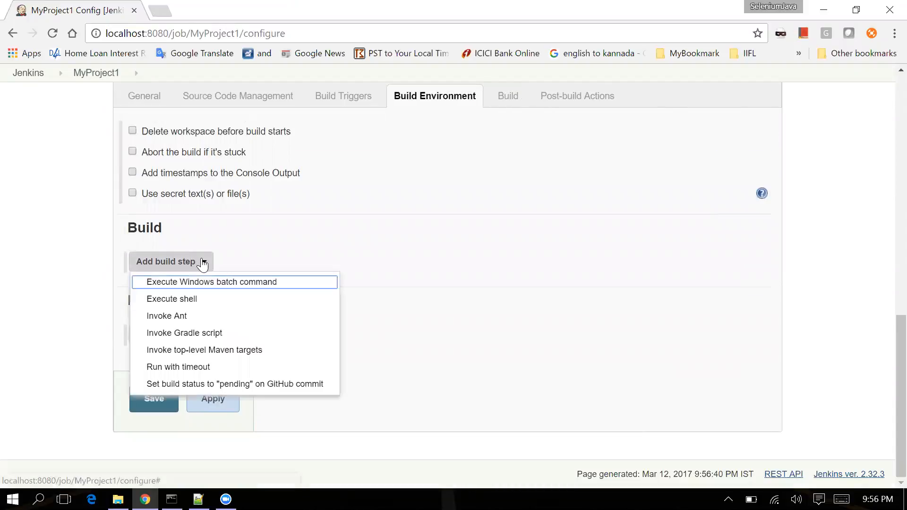
left_click(191, 299)
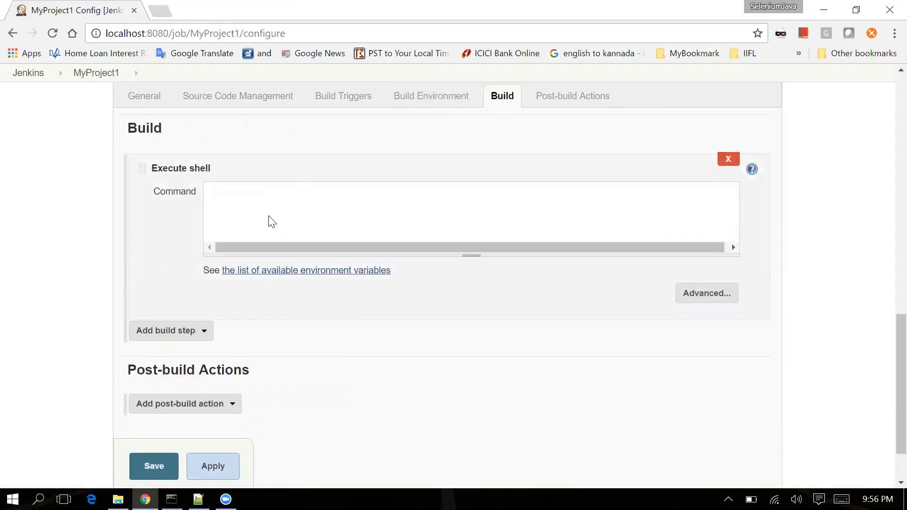
left_click(272, 221)
type("java -jar jenkins.war")
left_click_drag(316, 191, 131, 194)
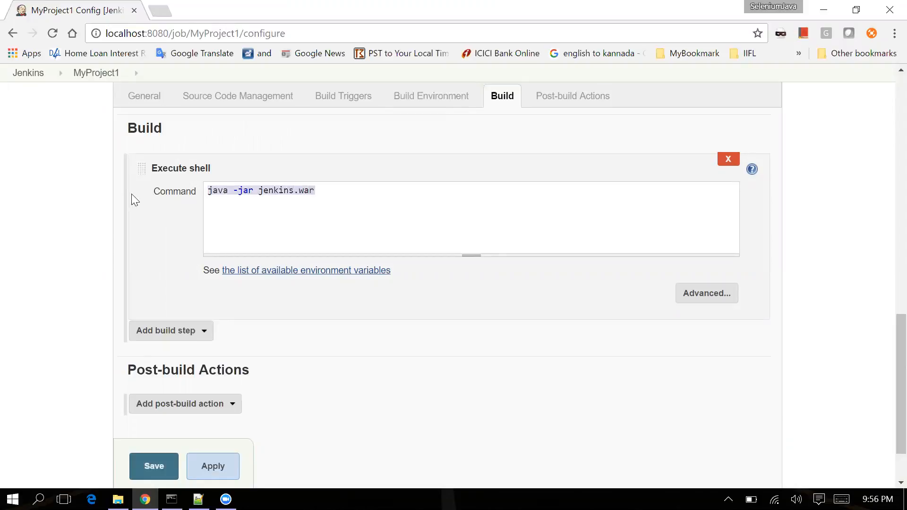
type("ec")
key("BackSpace")
key("BackSpace")
type("echo")
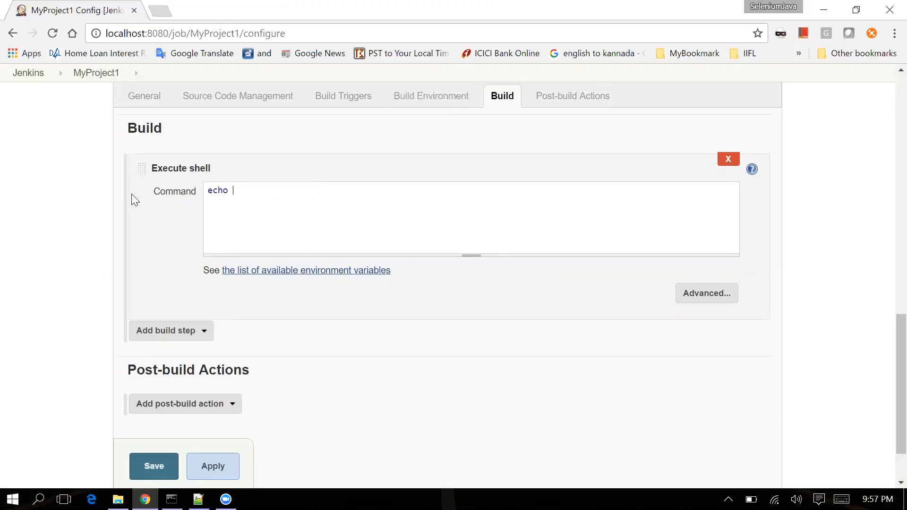
type(" %time%")
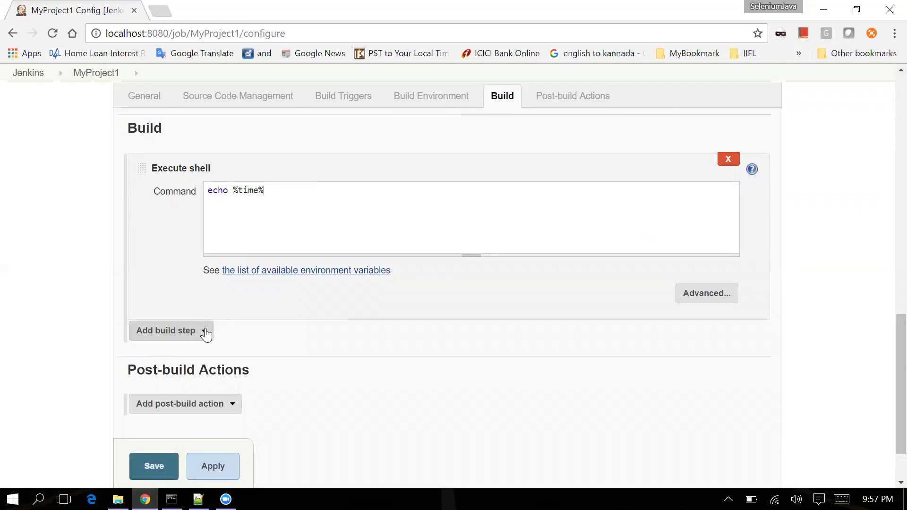
Step: Save MyProject1's shell-step configuration, return to the dashboard, and start a build of the project
left_click(150, 467)
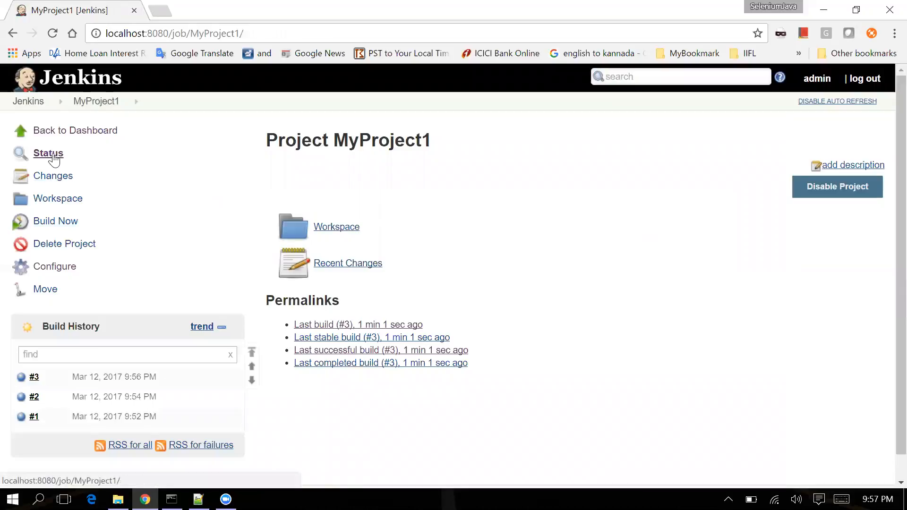
left_click(65, 134)
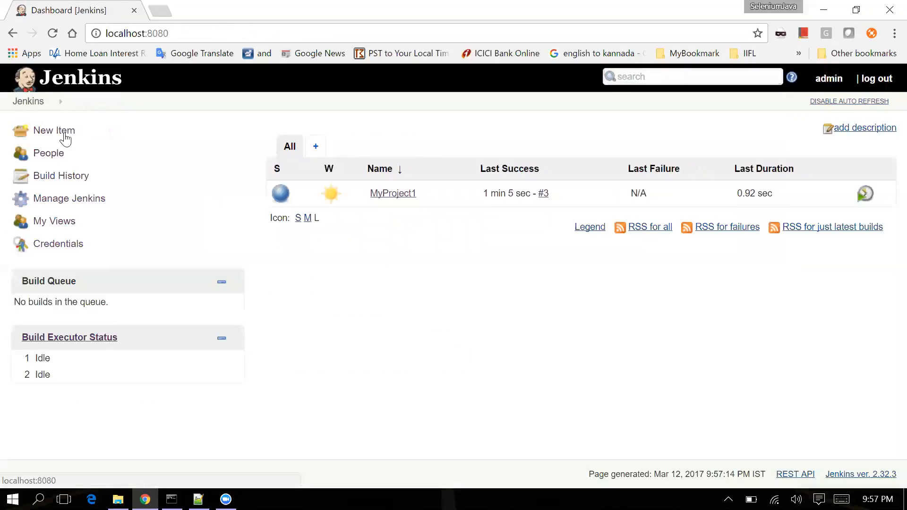
left_click(422, 196)
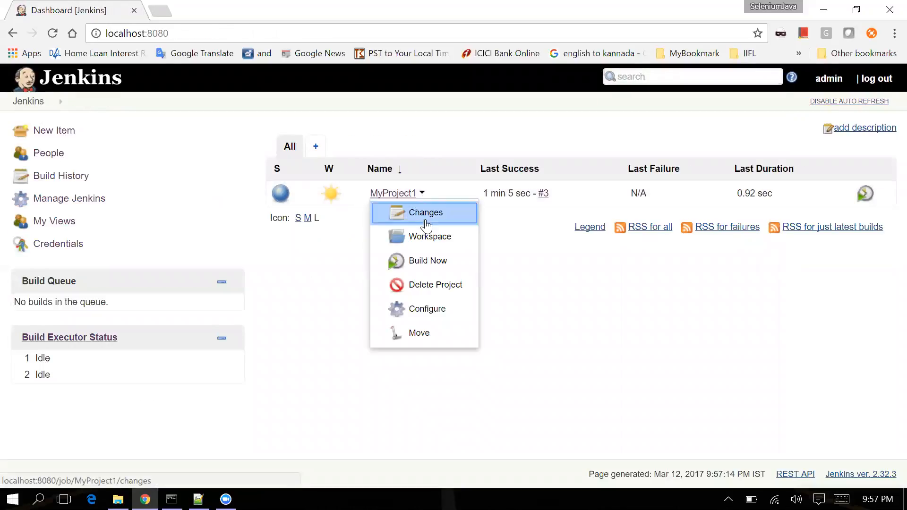
left_click(435, 265)
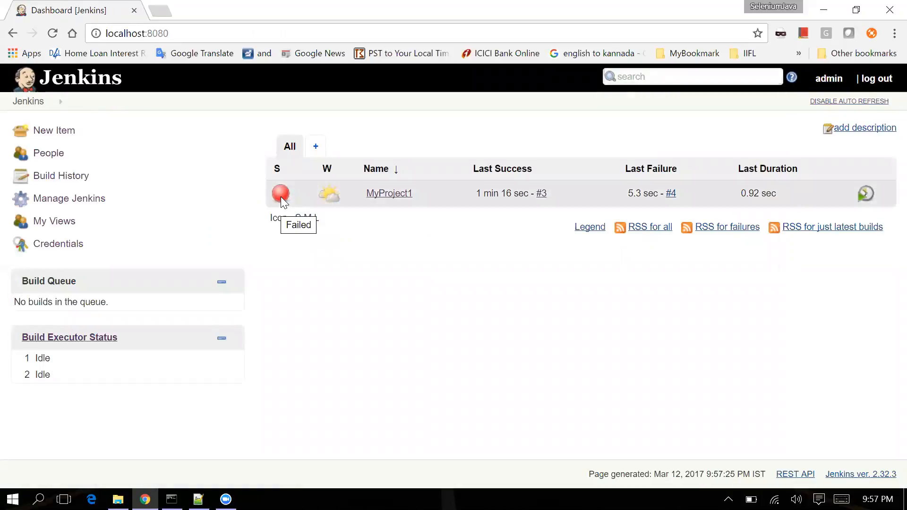
mouse_move(327, 200)
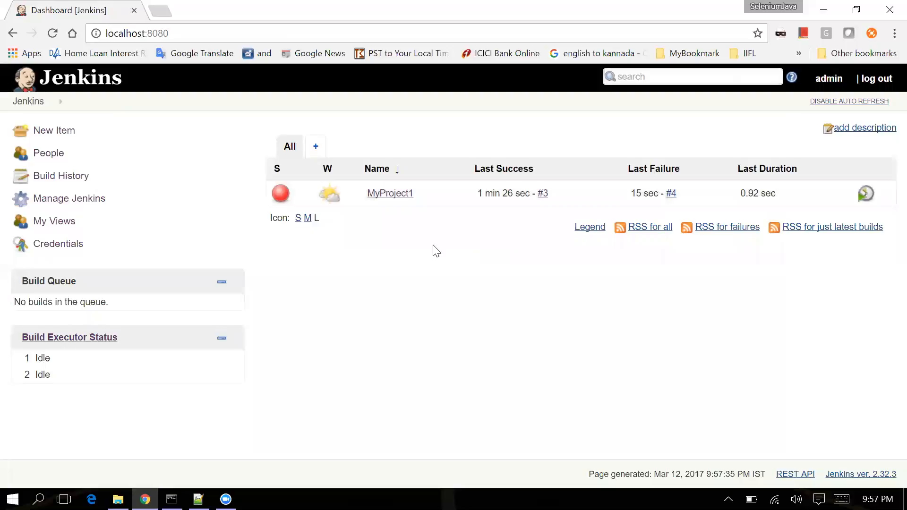
left_click_drag(428, 236, 552, 236)
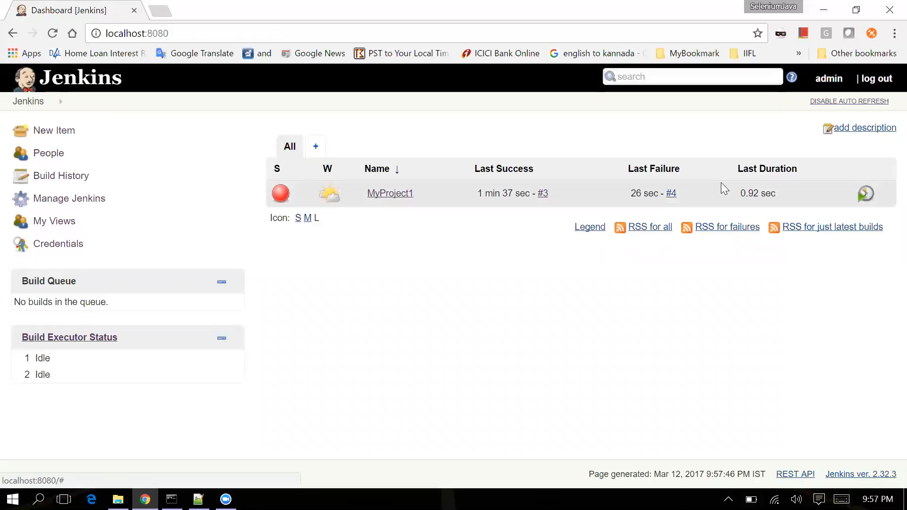
Step: Open the console output of MyProject1's last failed build and highlight the file error and the Execute shell build-step line
left_click(672, 194)
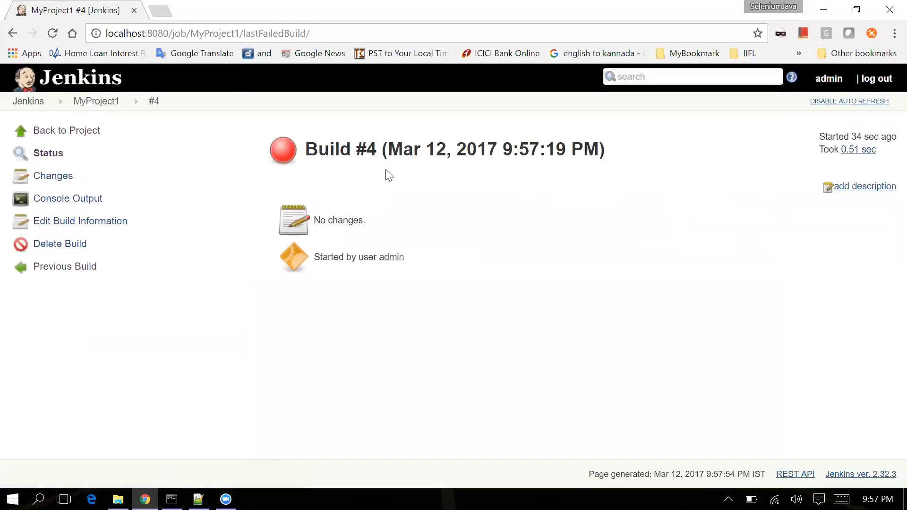
left_click(74, 199)
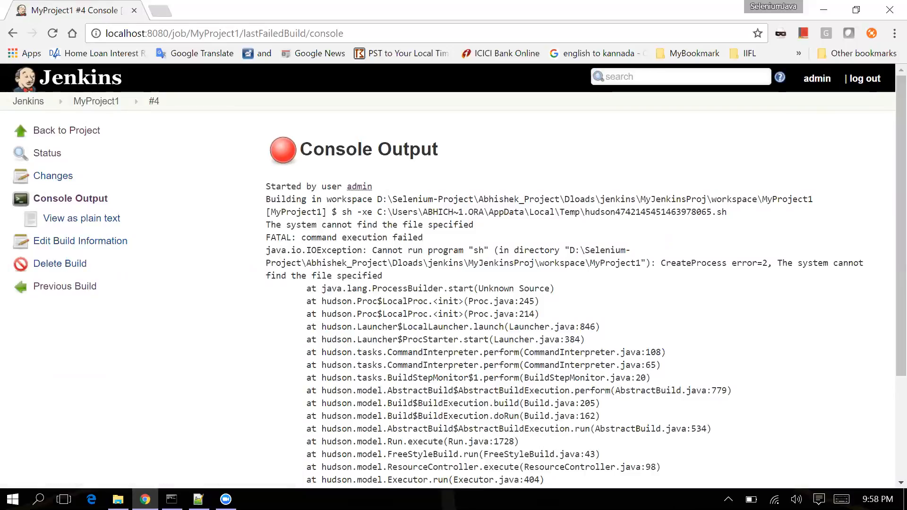
left_click_drag(347, 224, 454, 224)
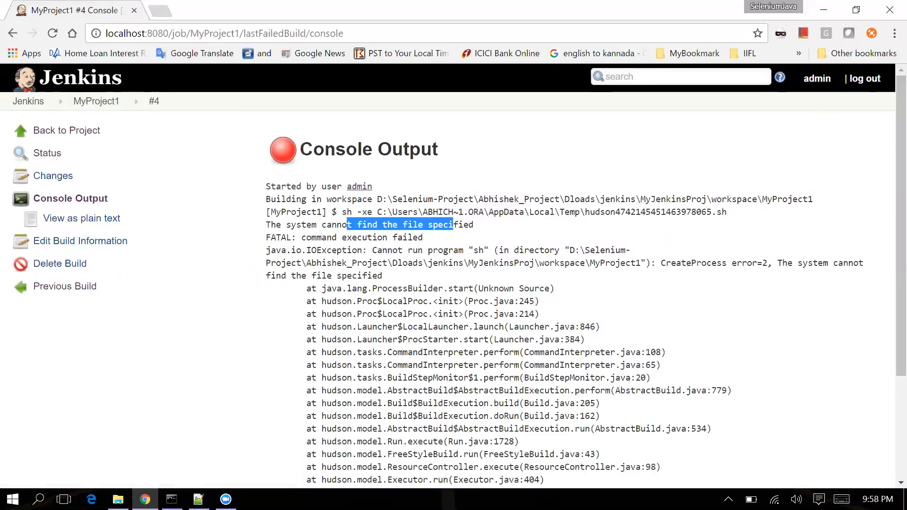
scroll(887, 349, "down", 3)
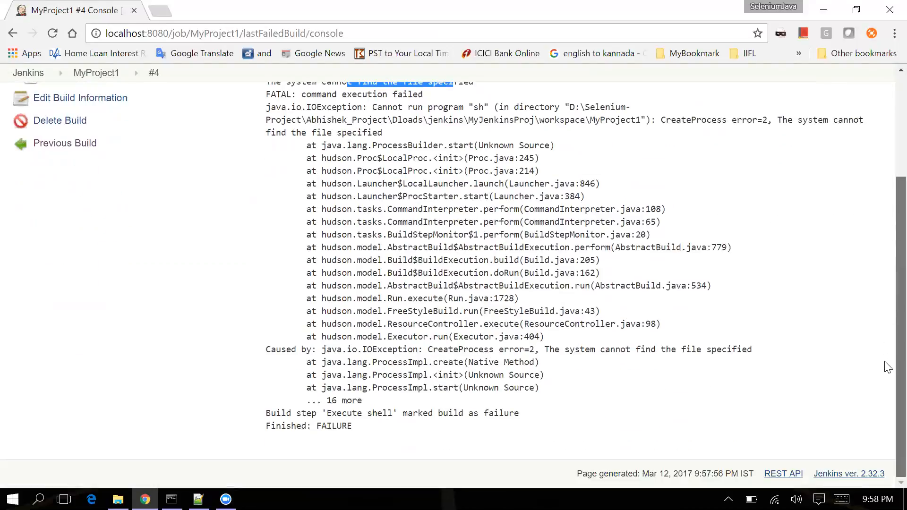
left_click_drag(331, 413, 458, 413)
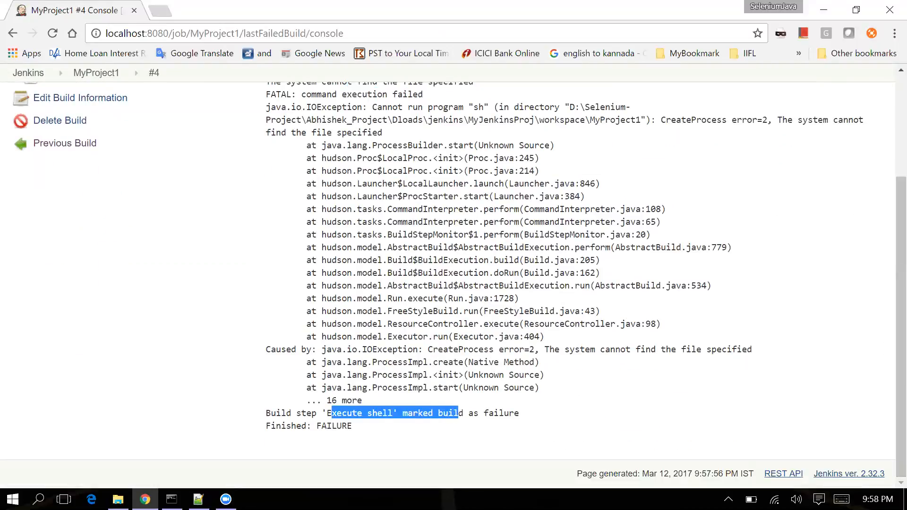
scroll(888, 257, "up", 3)
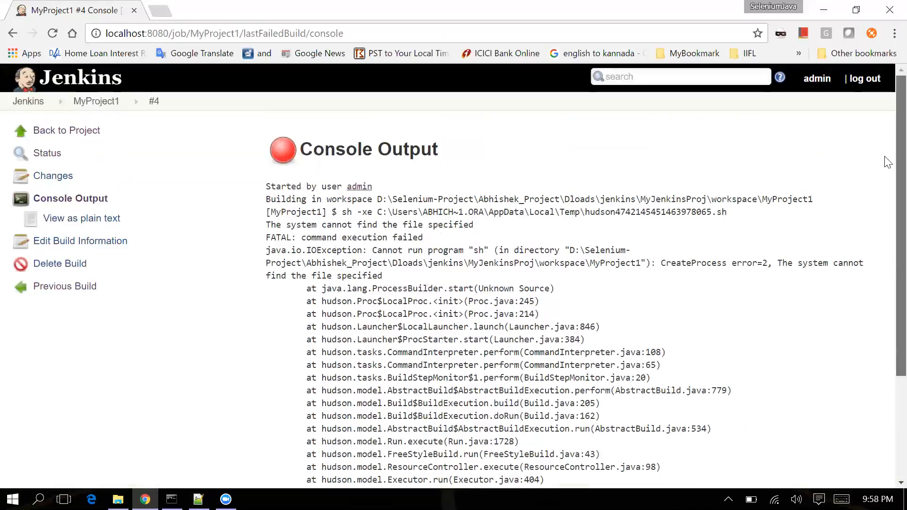
Step: Go back to the dashboard and build MyProject1 again with the shell step unchanged
left_click(90, 133)
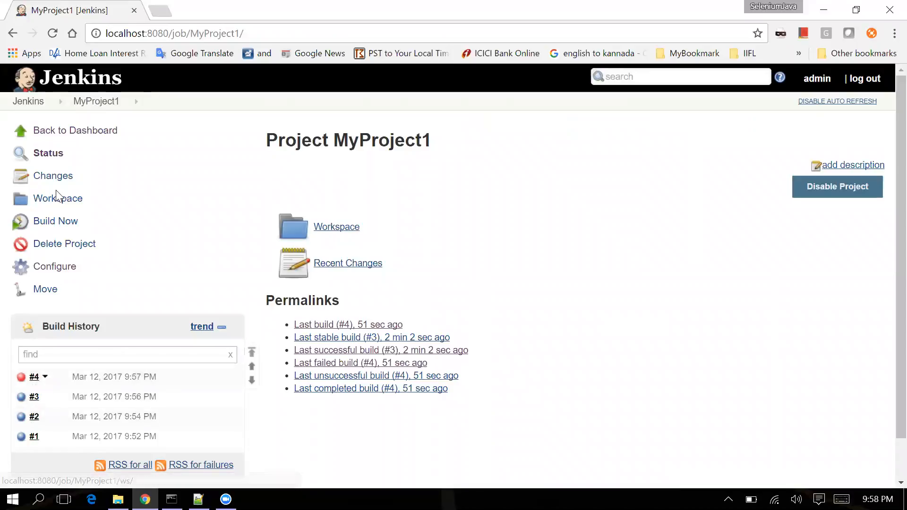
left_click(74, 133)
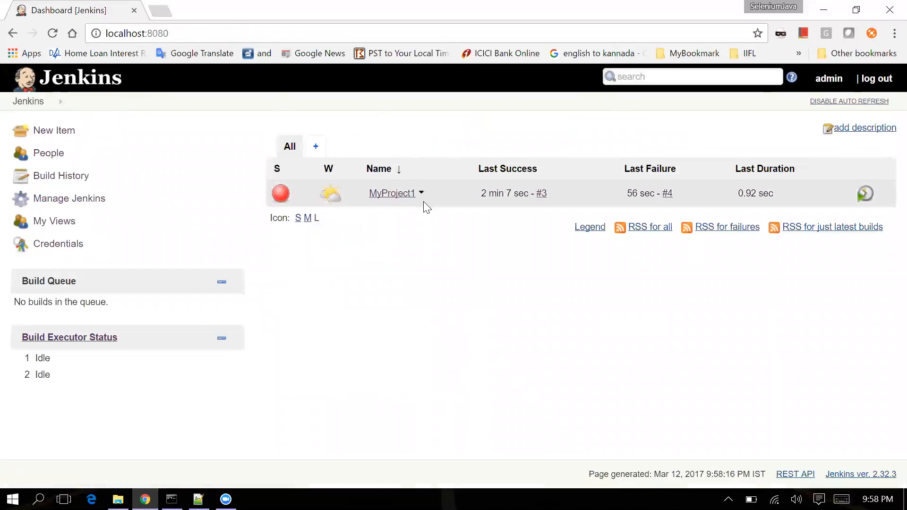
left_click(420, 194)
left_click(424, 261)
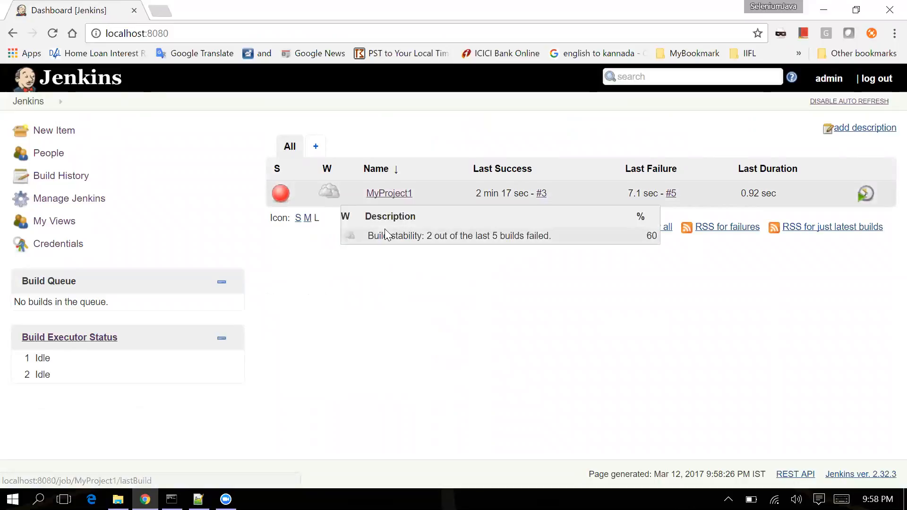
Step: Open the console output of MyProject1's last build from the project page, and return to the project
left_click(399, 194)
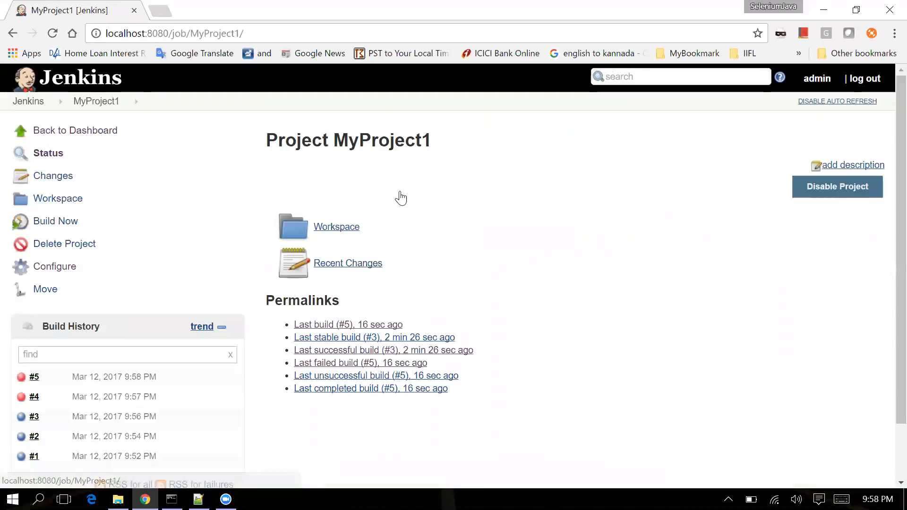
left_click(65, 274)
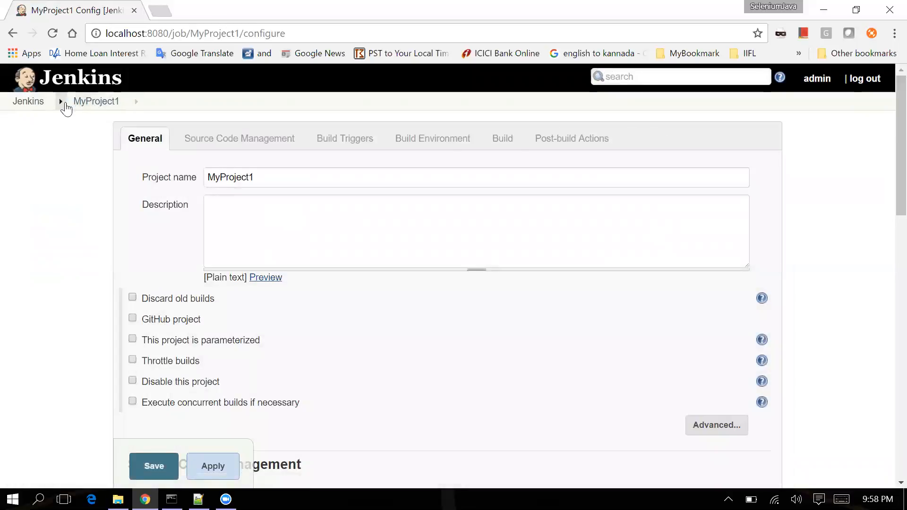
left_click(91, 100)
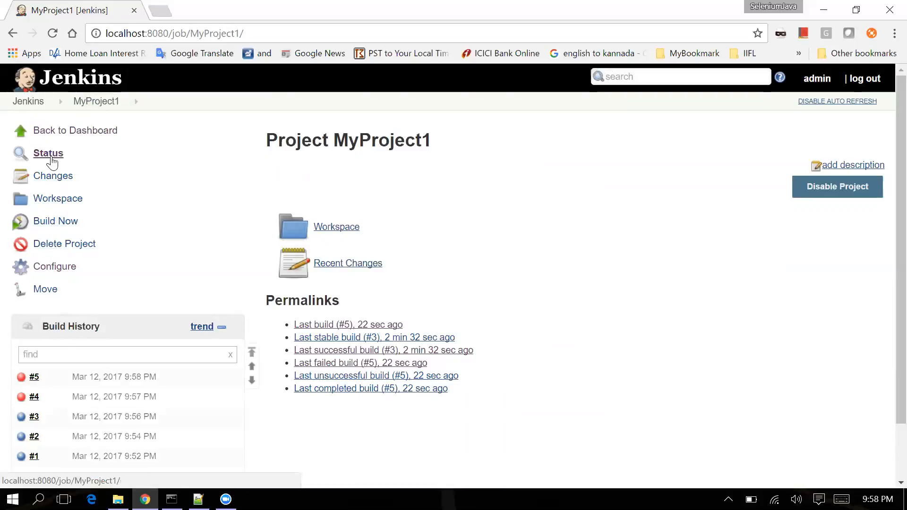
left_click(357, 327)
left_click(77, 198)
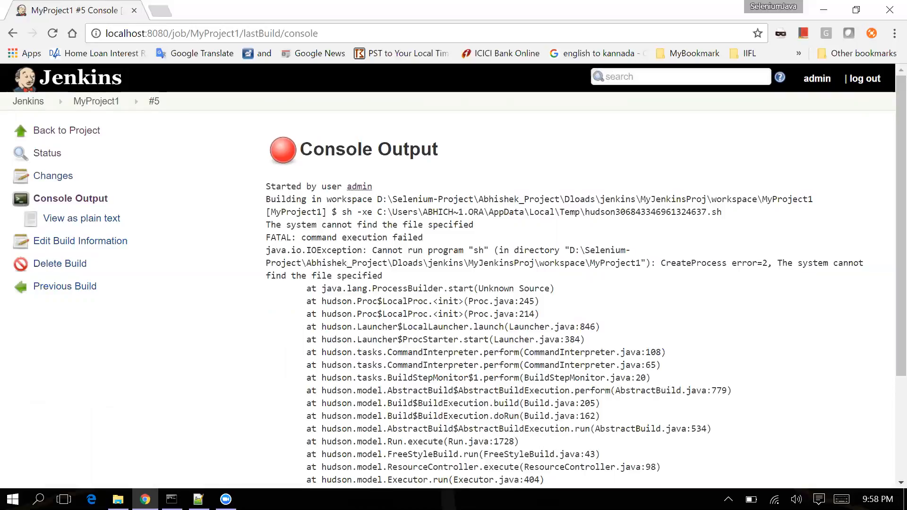
left_click(41, 131)
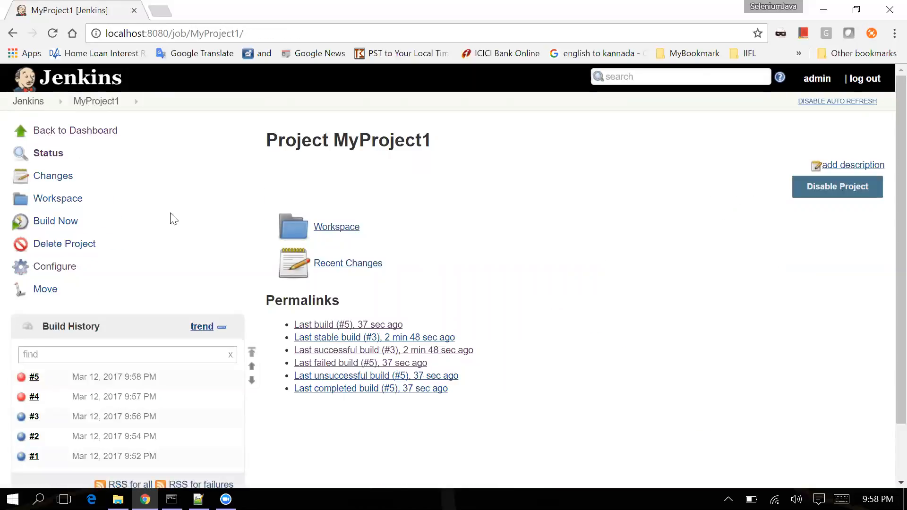
Step: Reopen MyProject1's configuration, clear the Execute shell command, and save the project
left_click(92, 134)
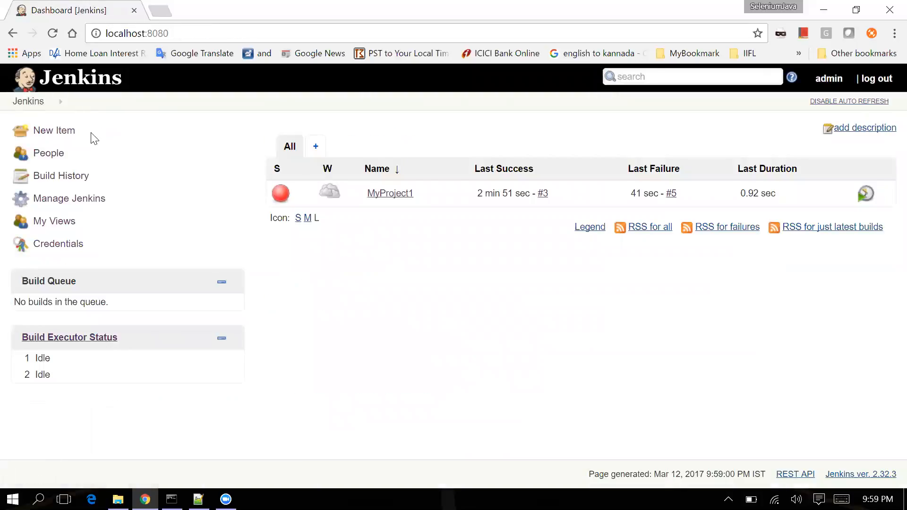
left_click(400, 194)
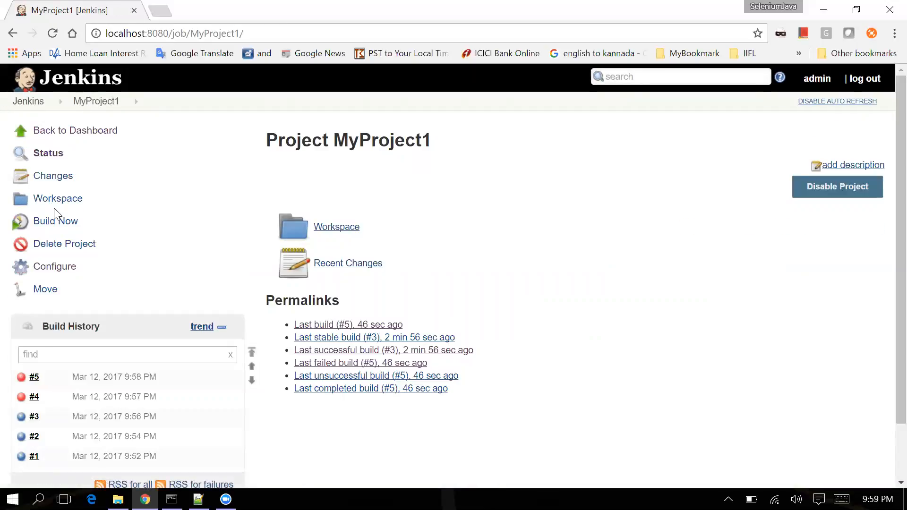
left_click(61, 268)
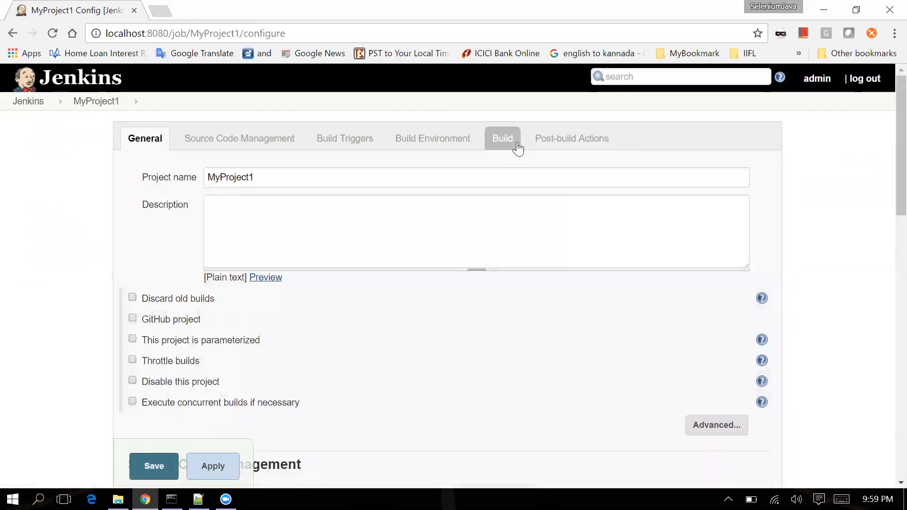
left_click(518, 149)
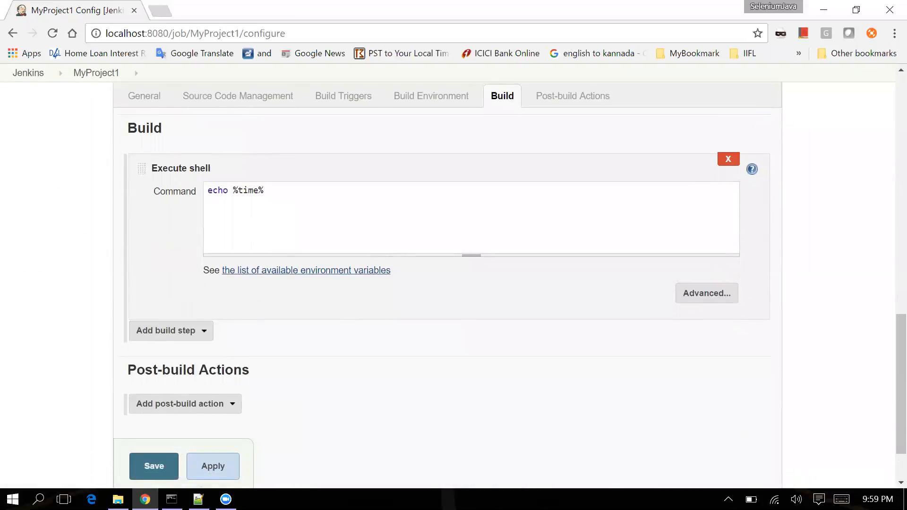
left_click_drag(265, 191, 196, 189)
key("BackSpace")
left_click(151, 463)
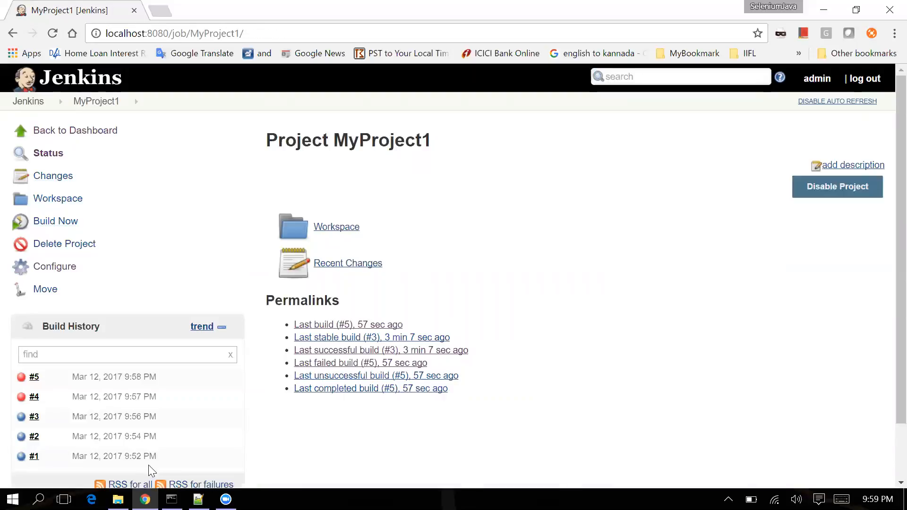
Step: Reopen MyProject1's build configuration and add an Execute Windows batch command step with the command echo %time%
left_click(60, 267)
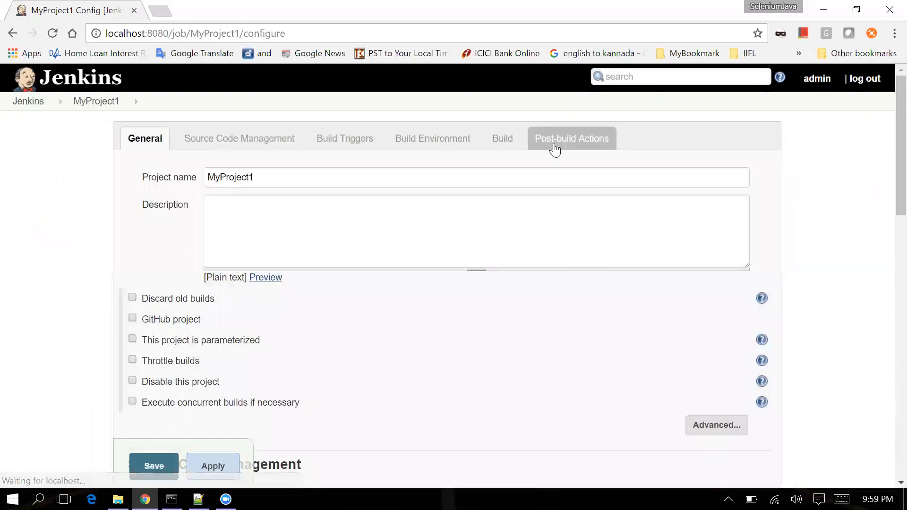
left_click(496, 137)
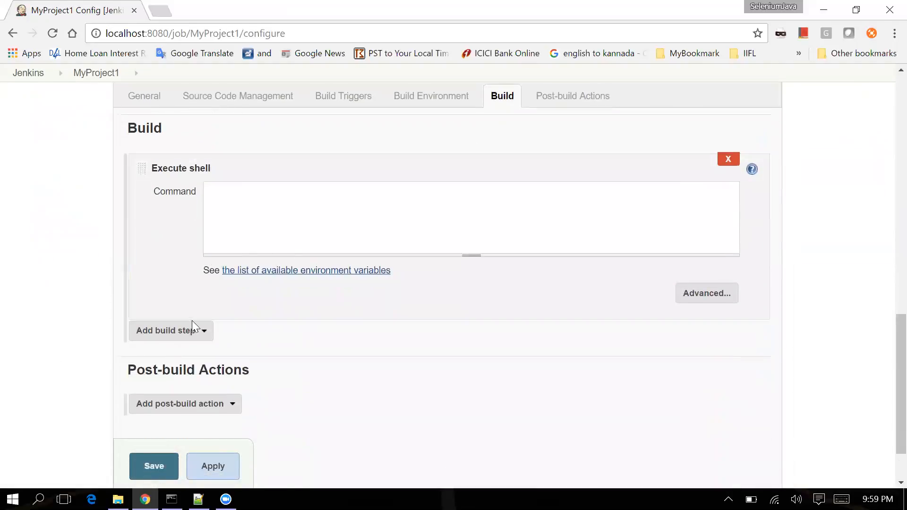
left_click(202, 330)
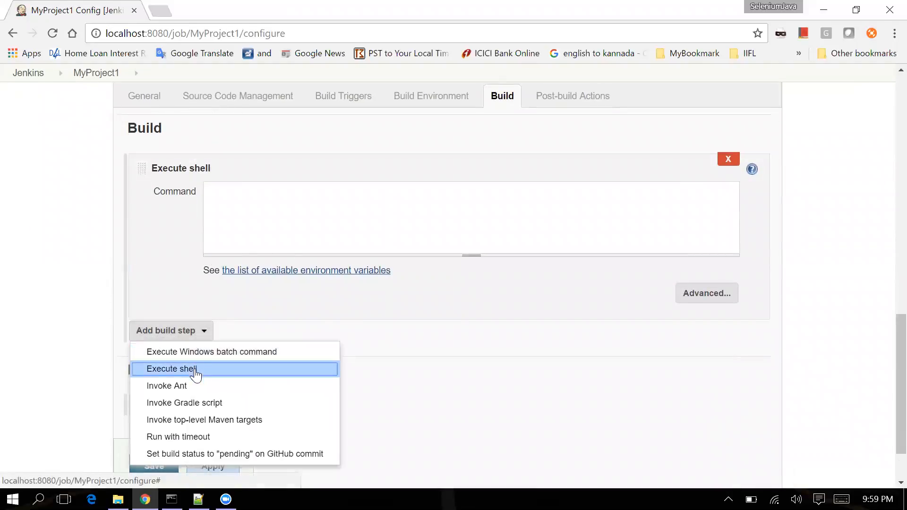
left_click(205, 352)
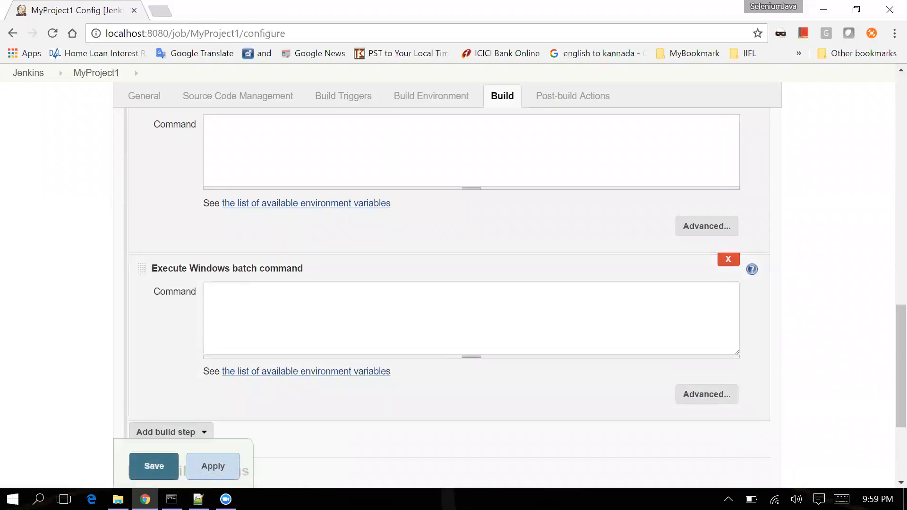
type("echo %time%")
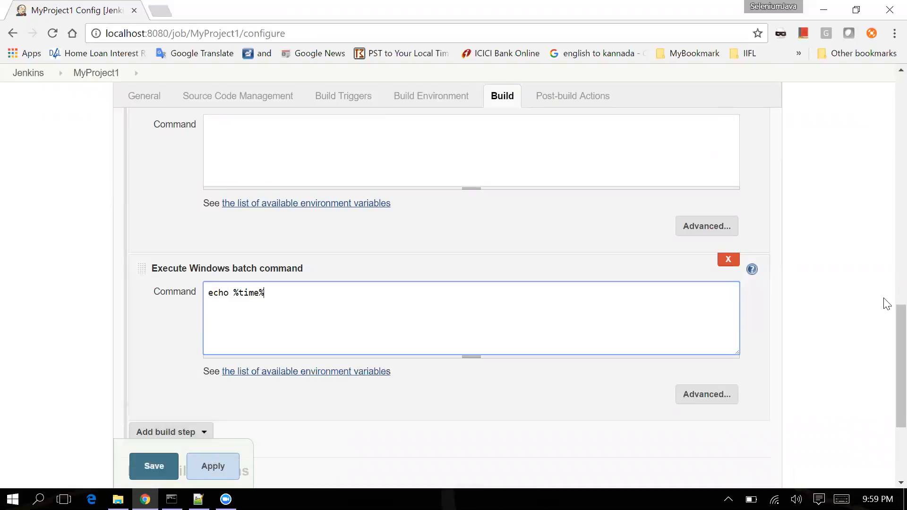
Step: Remove the empty Execute shell build step and save MyProject1's configuration
scroll(886, 307, "up", 2)
left_click(728, 183)
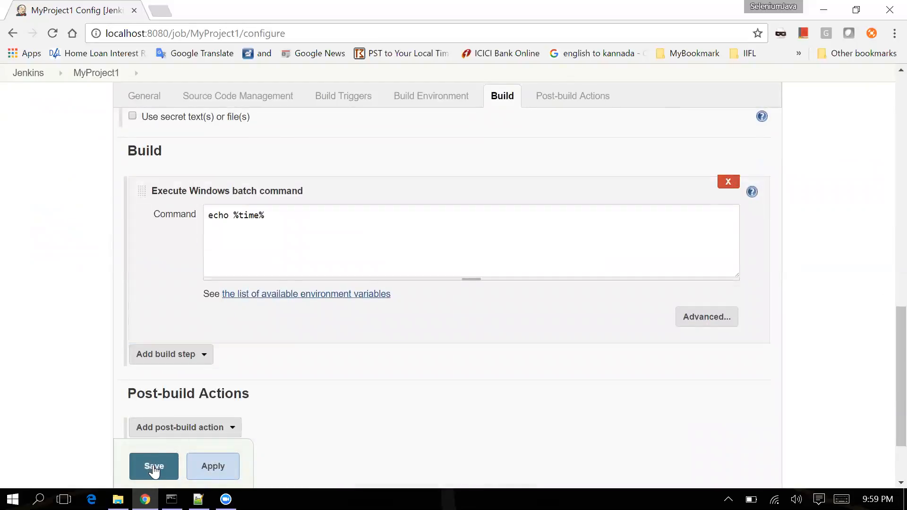
left_click(154, 468)
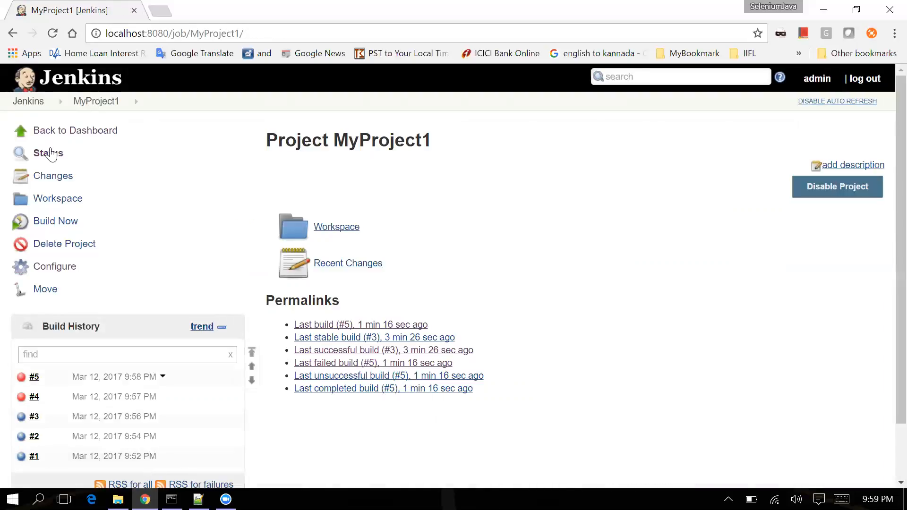
Step: Return to the dashboard and build MyProject1 with the restored batch command
left_click(59, 130)
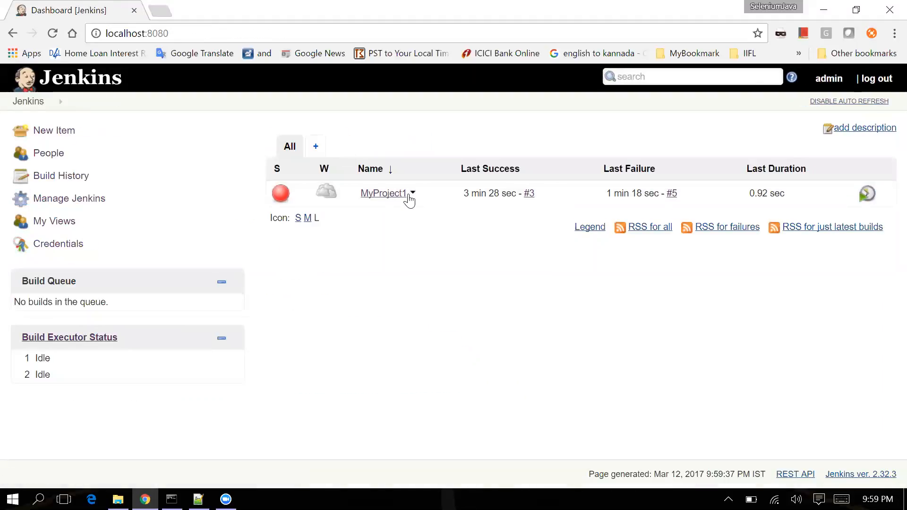
left_click(412, 193)
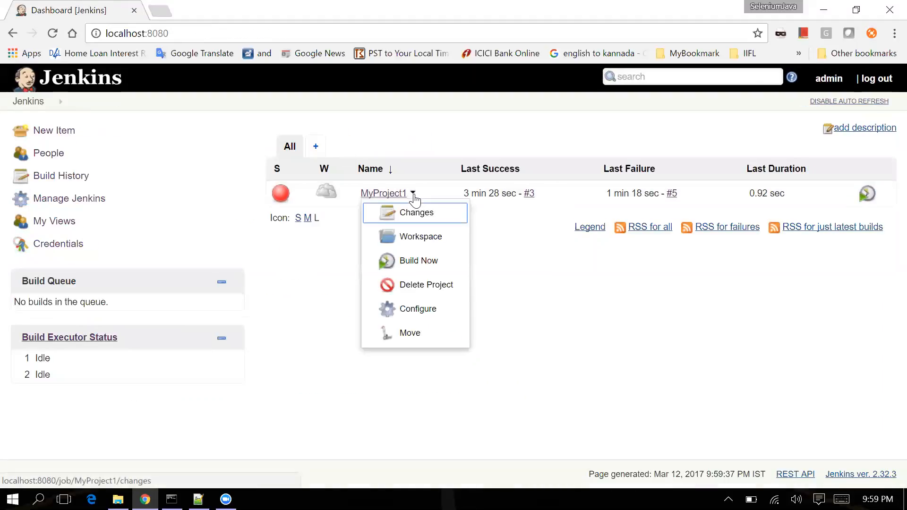
left_click(416, 273)
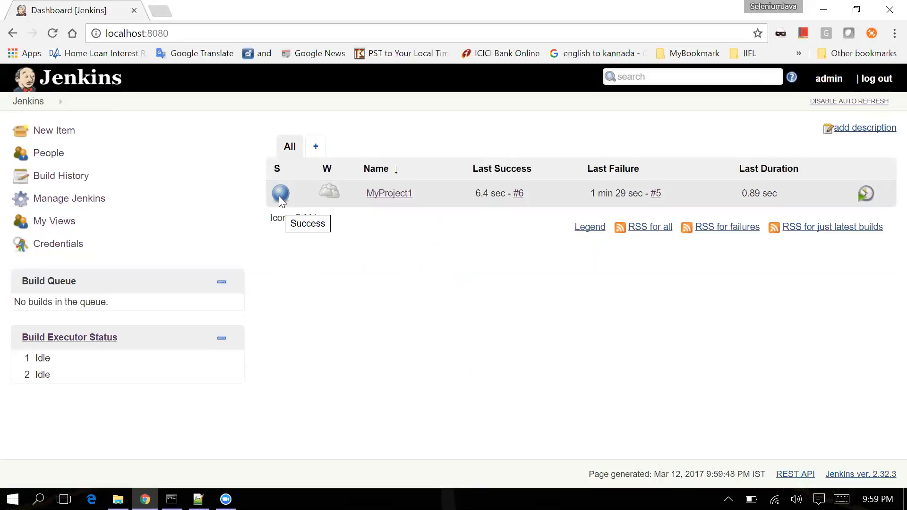
Step: Check MyProject1's build stability and open the last build's console output to examine its finish status
mouse_move(333, 193)
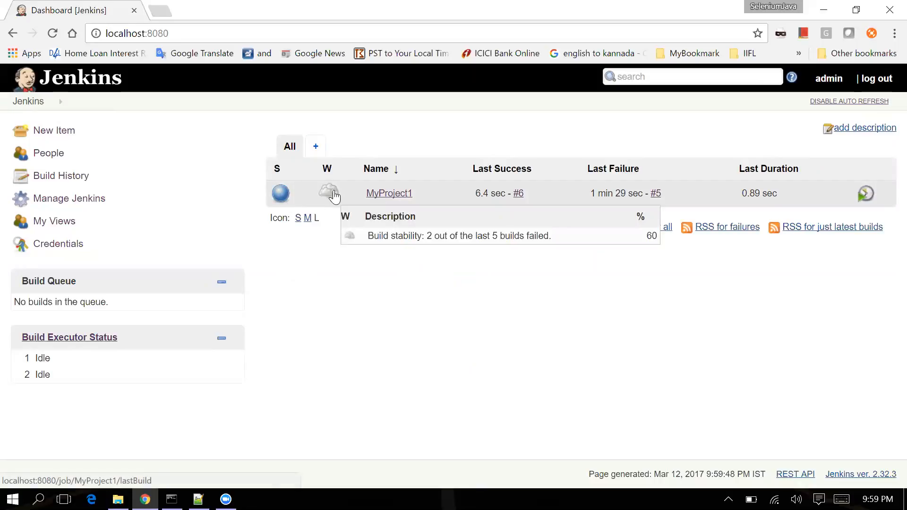
left_click(325, 190)
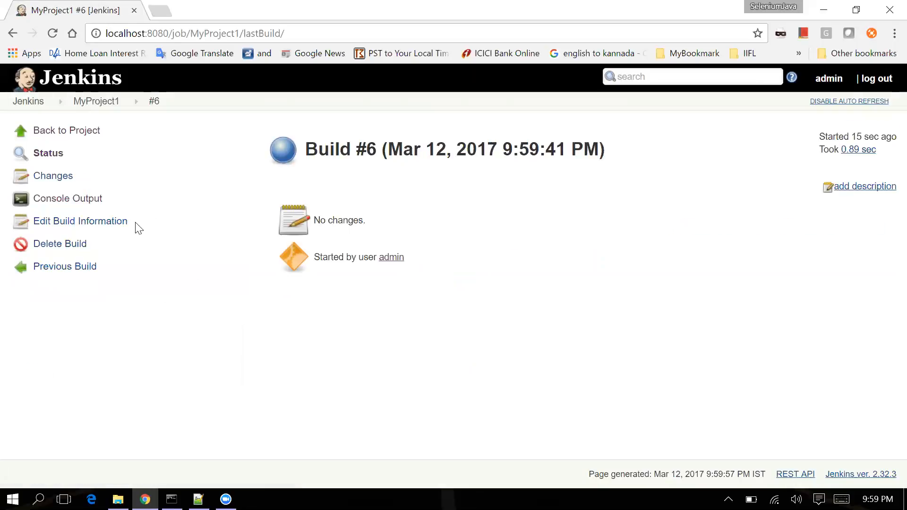
left_click(91, 202)
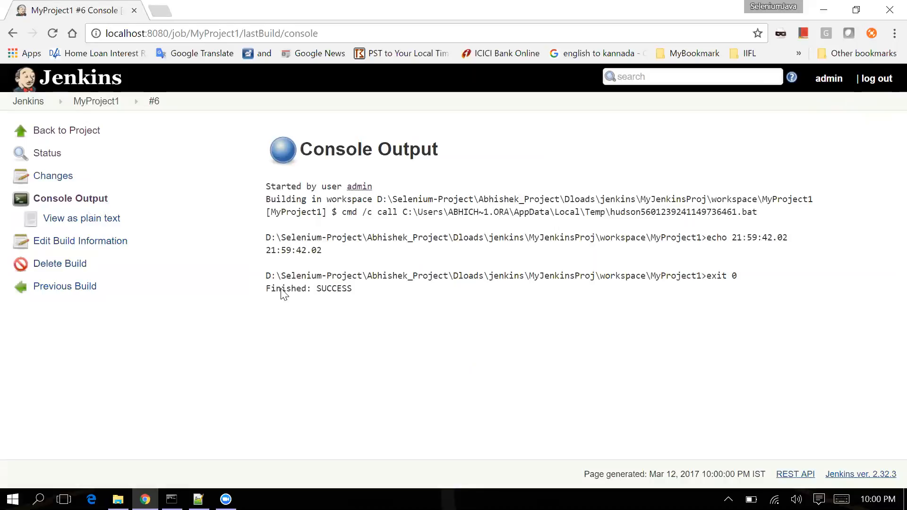
left_click_drag(266, 288, 331, 288)
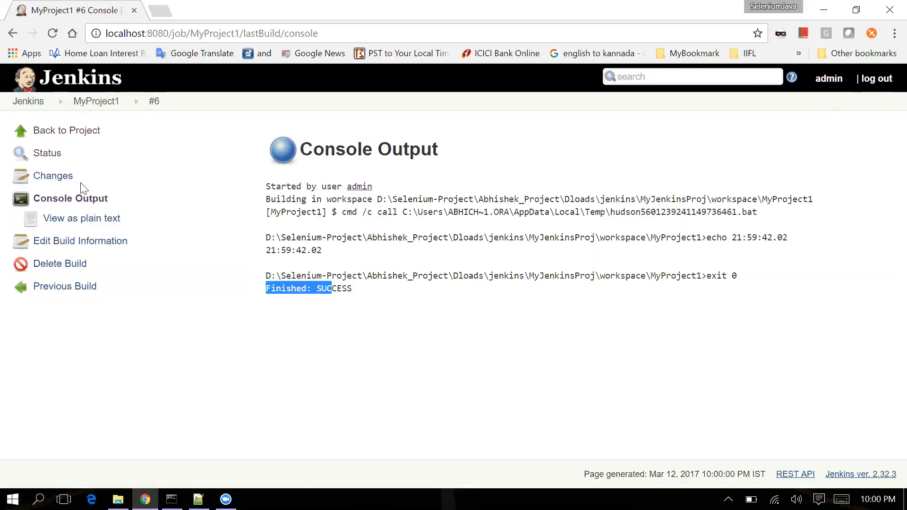
Step: Examine the console output of the preceding builds, going back from build #6, and return to the dashboard
left_click(61, 289)
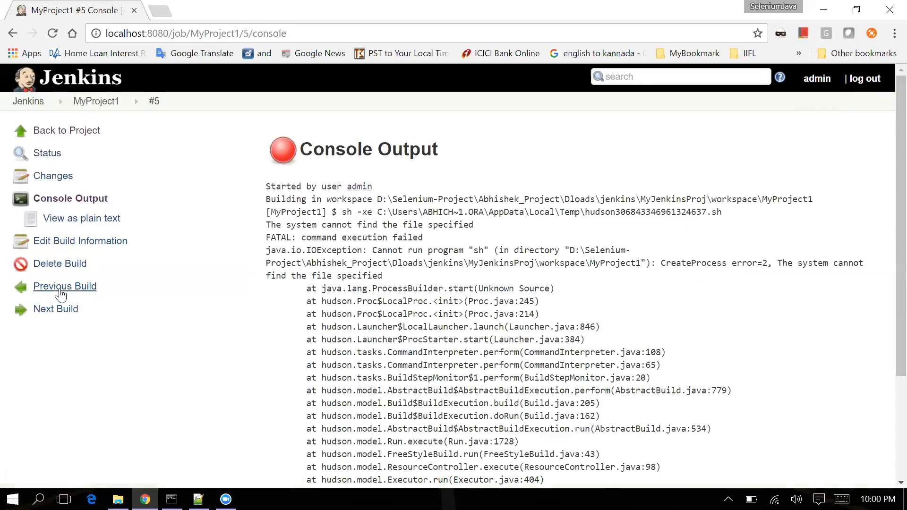
left_click(60, 290)
left_click(60, 292)
left_click(60, 132)
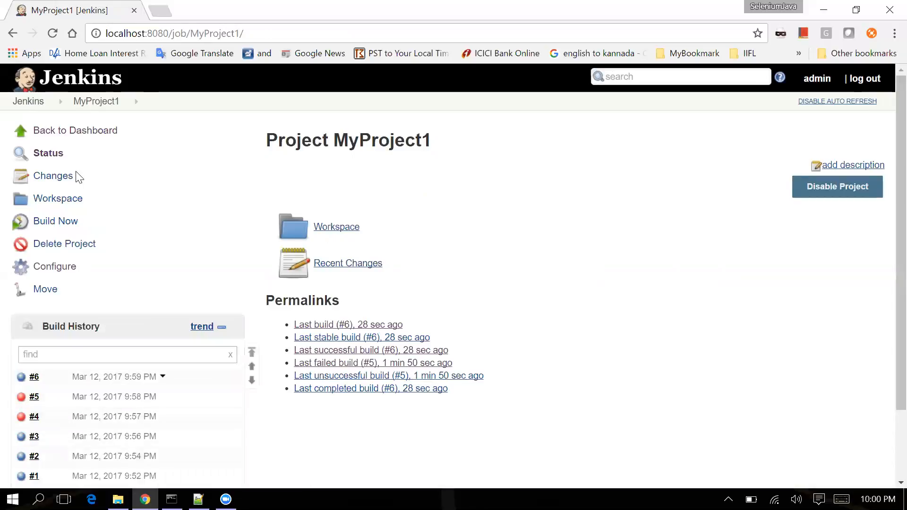
left_click(69, 132)
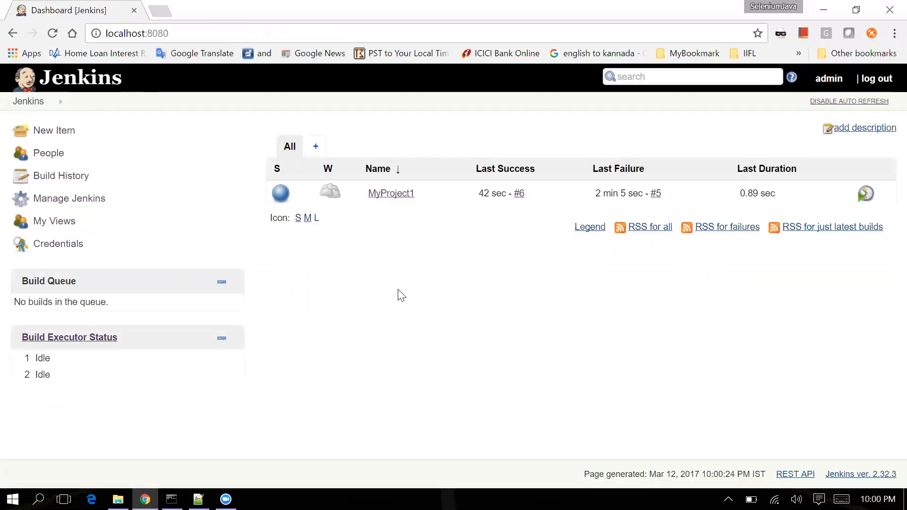
mouse_move(415, 195)
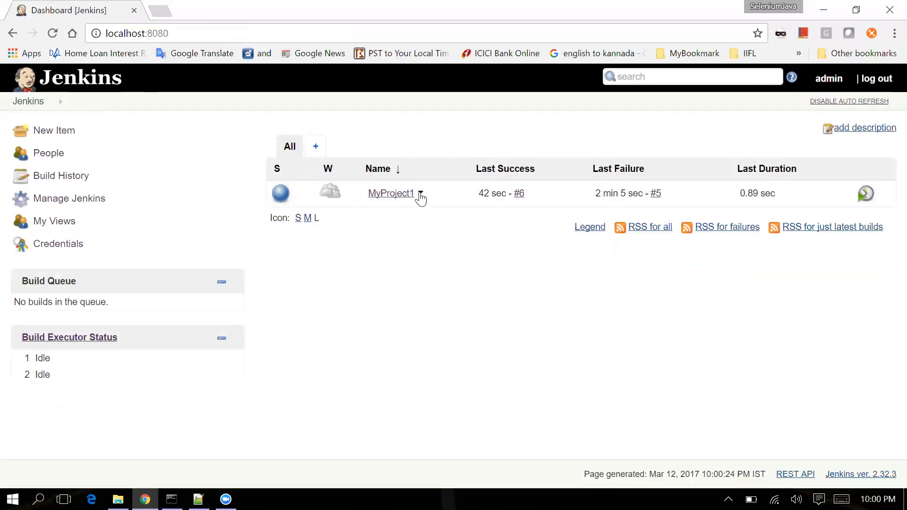